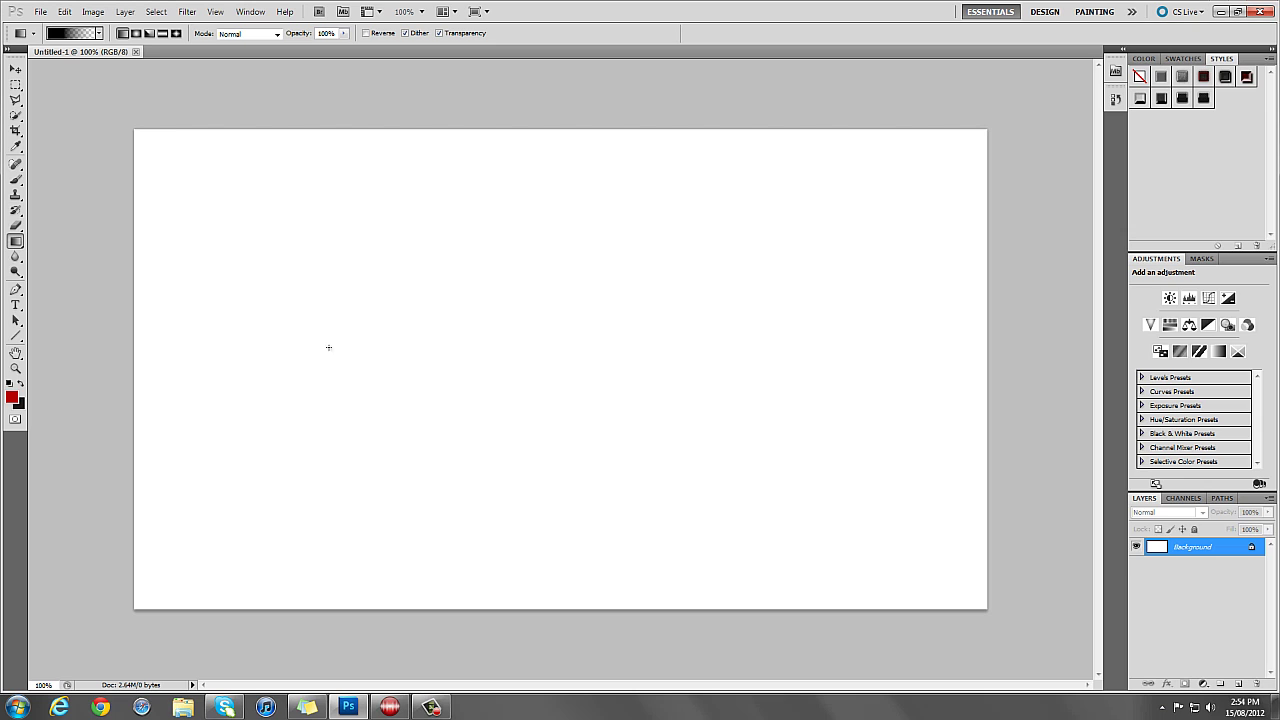
Convert the Background into a regular Layer 0.
right_click(1178, 548)
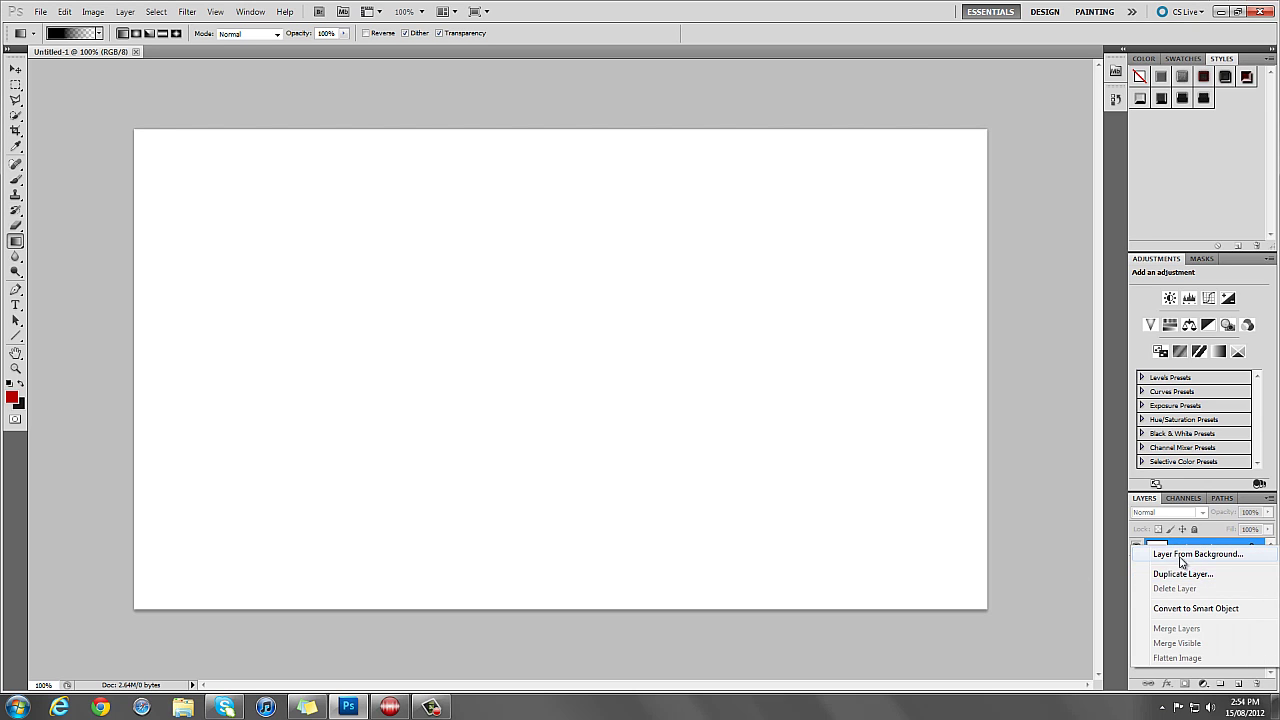
click(1181, 556)
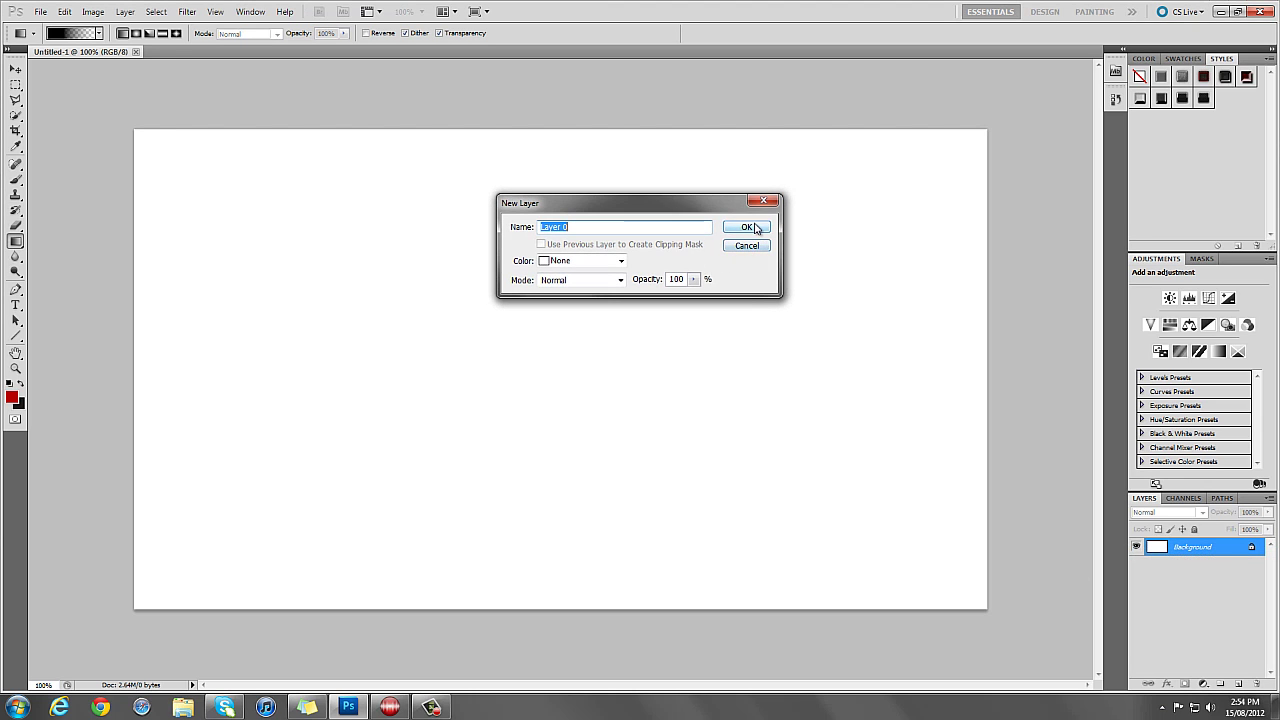
click(747, 227)
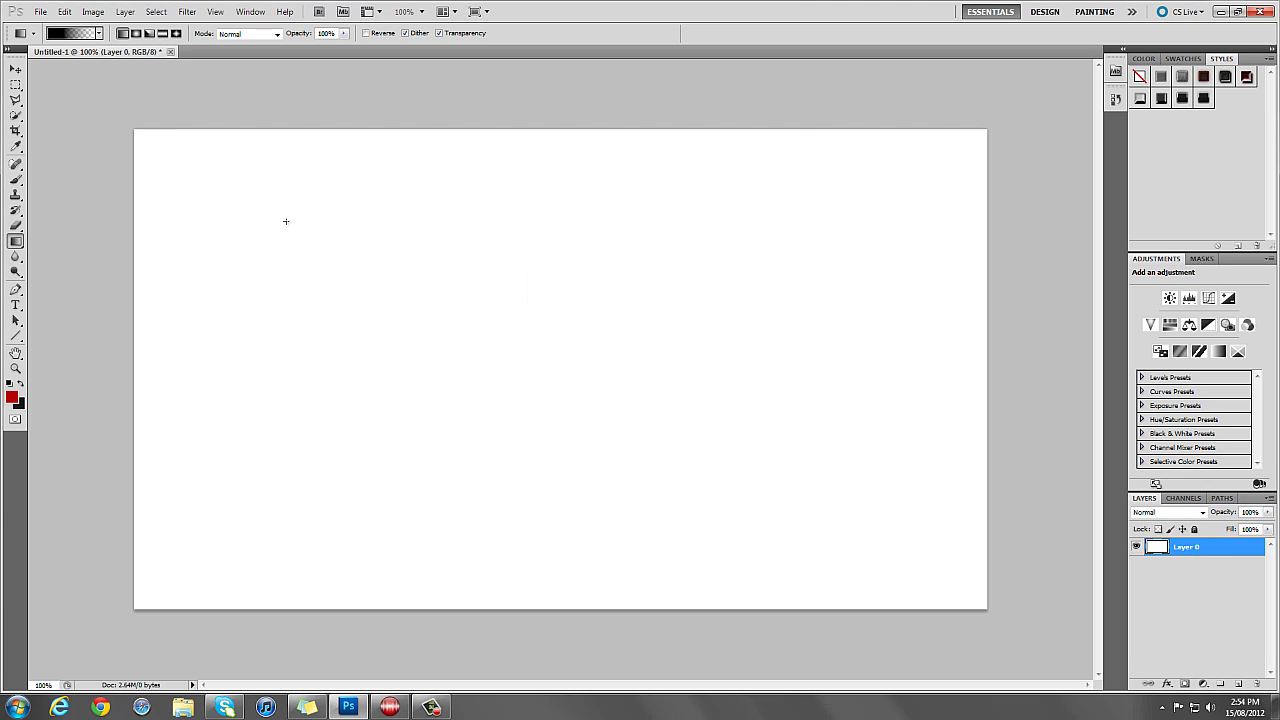
Fill Layer 0 with dark grey 4b4b4b using the Paint Bucket, then add an empty Layer 1.
right_click(16, 241)
click(74, 252)
click(21, 388)
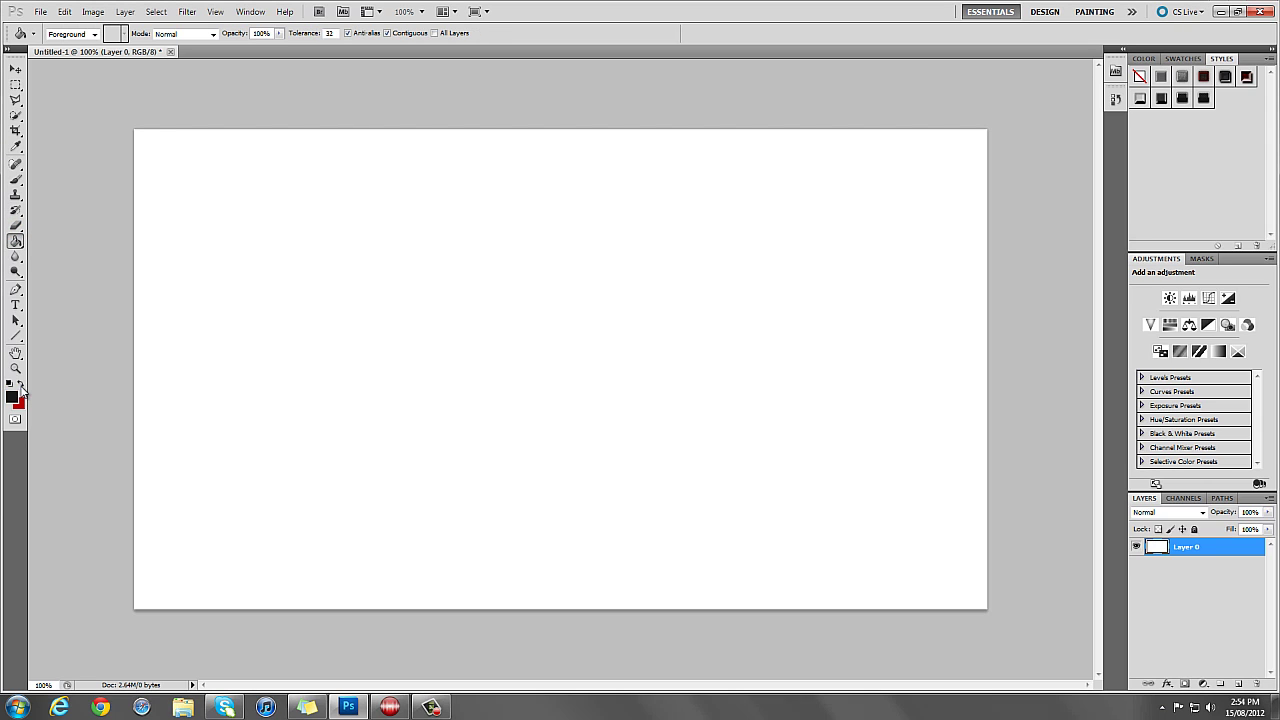
click(12, 397)
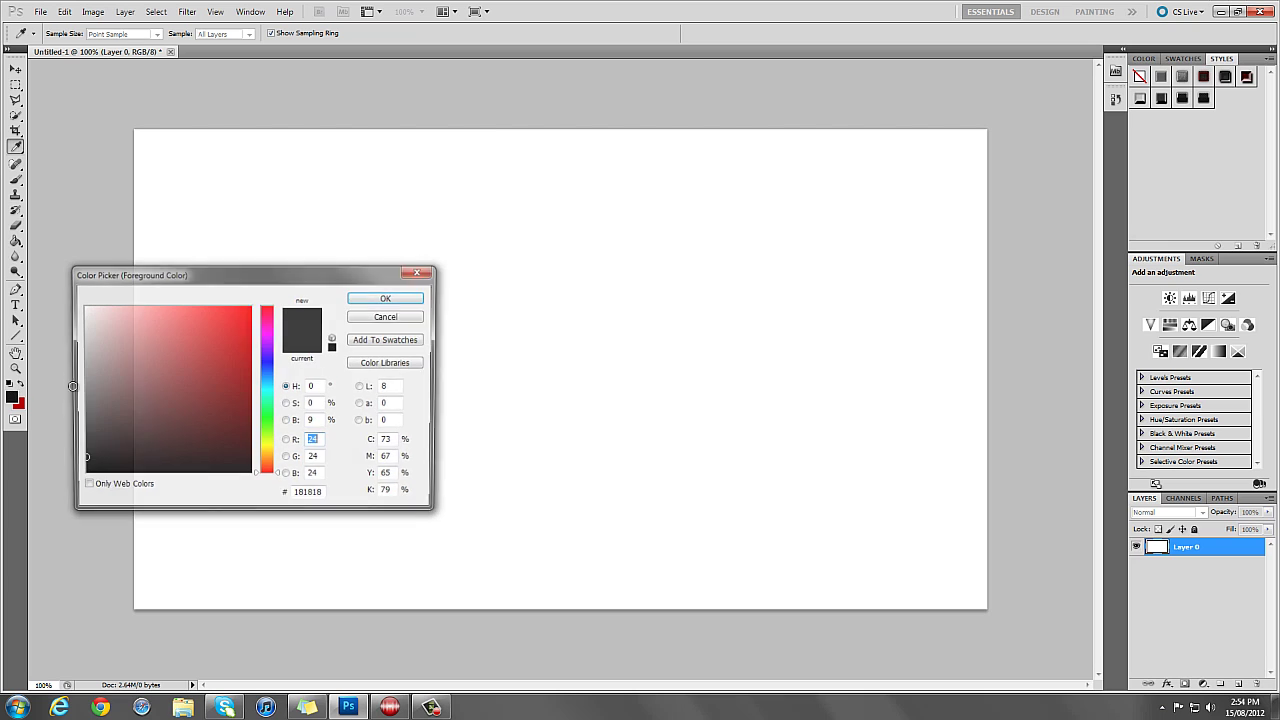
click(70, 425)
click(380, 297)
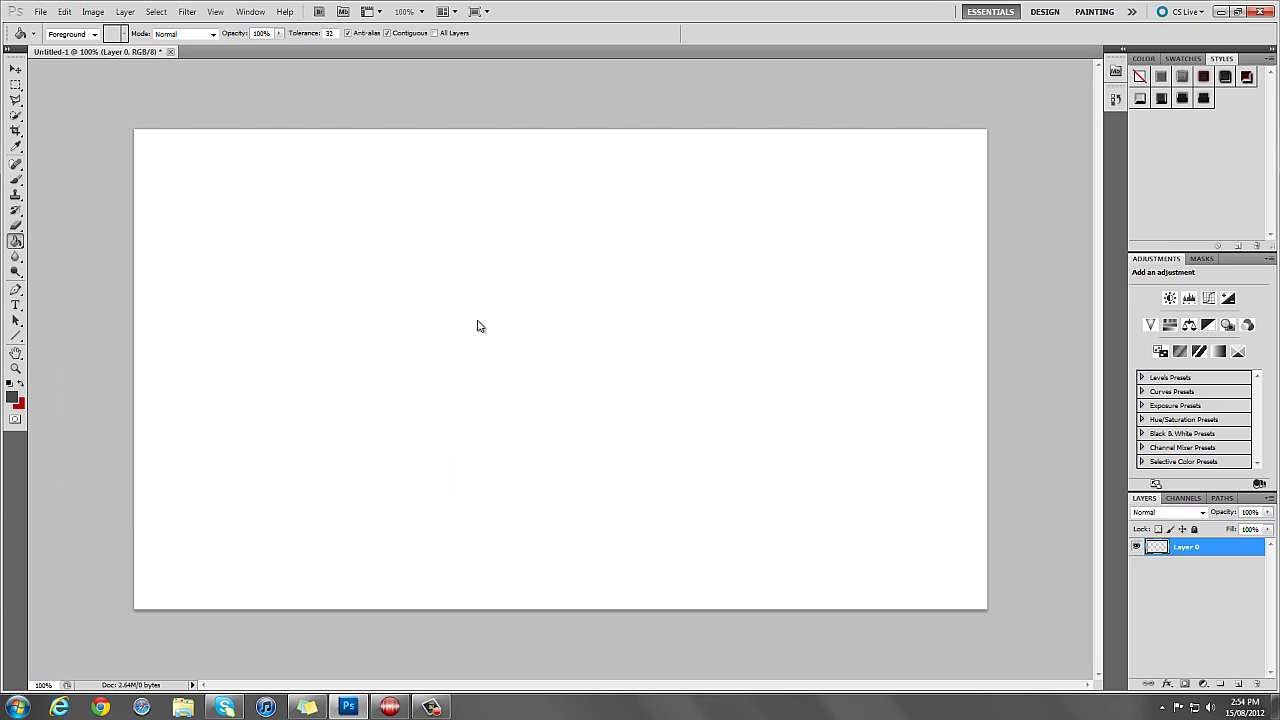
click(477, 345)
click(1238, 684)
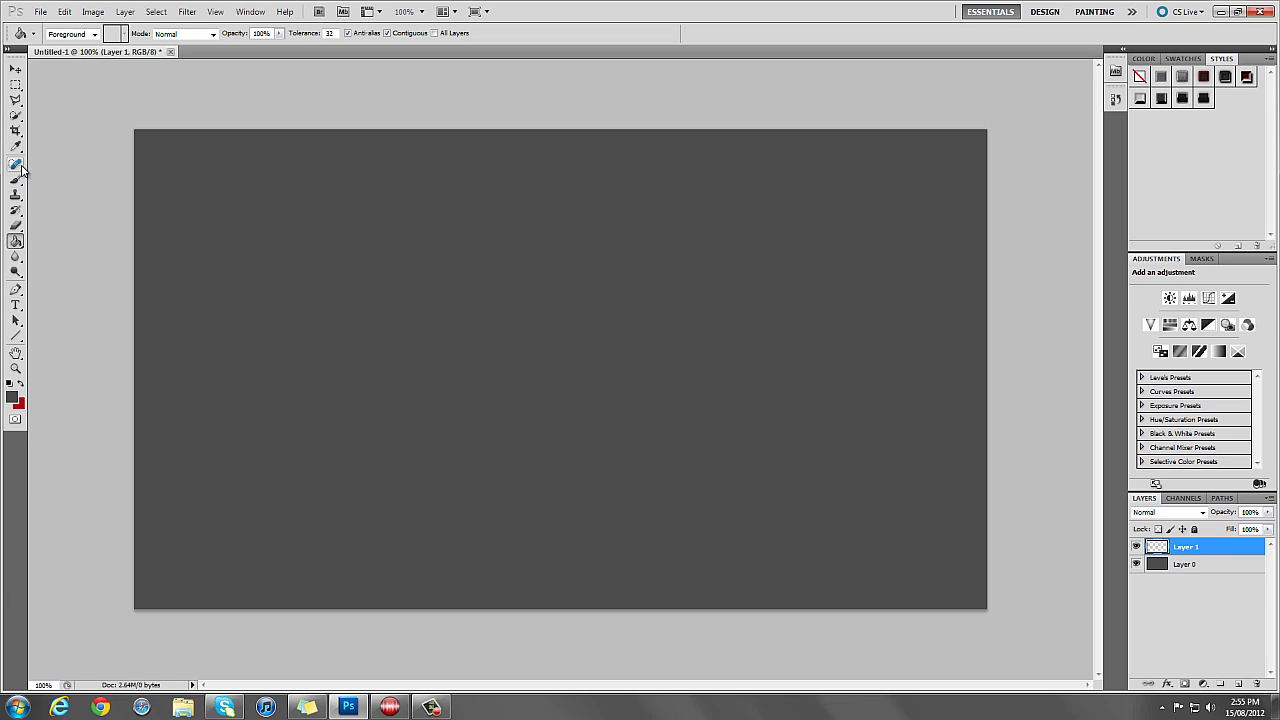
Draw the angular numeral-1 outline with the Pen tool on Layer 1.
click(16, 290)
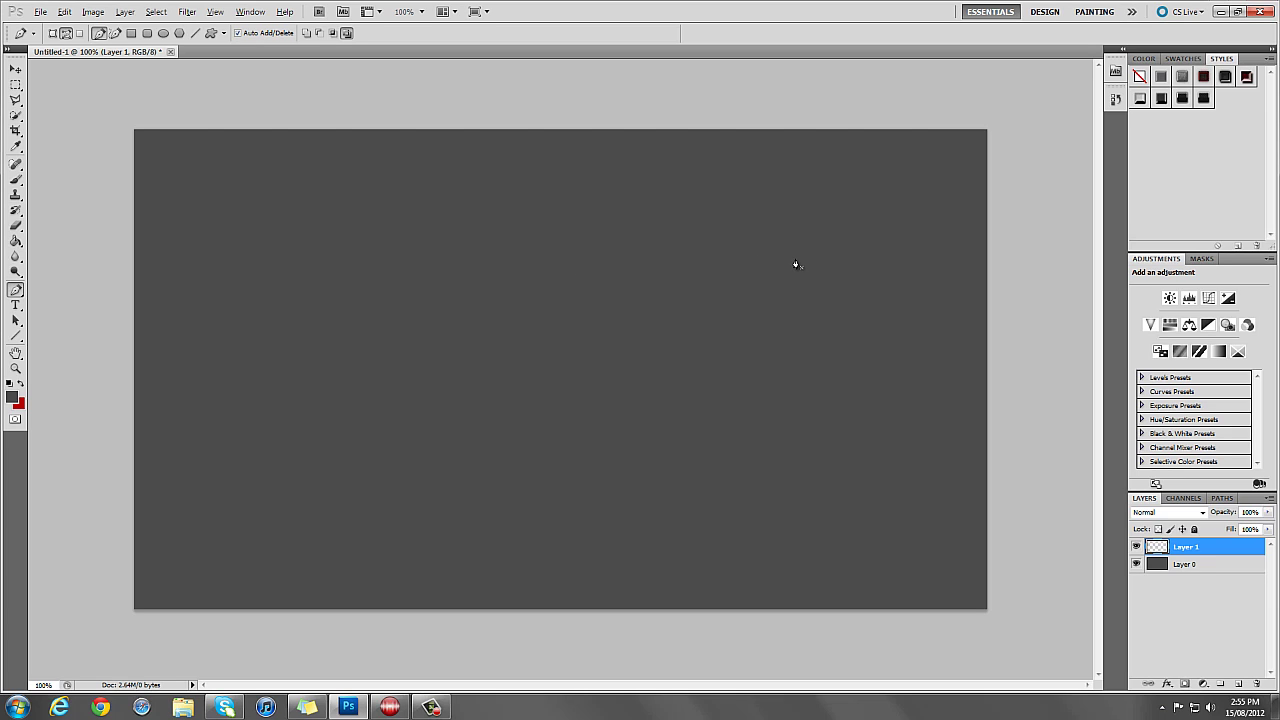
drag(665, 228, 672, 296)
key(ctrl+z)
click(565, 398)
click(527, 267)
click(570, 214)
Fill the path with white, then delete the path outline.
right_click(540, 281)
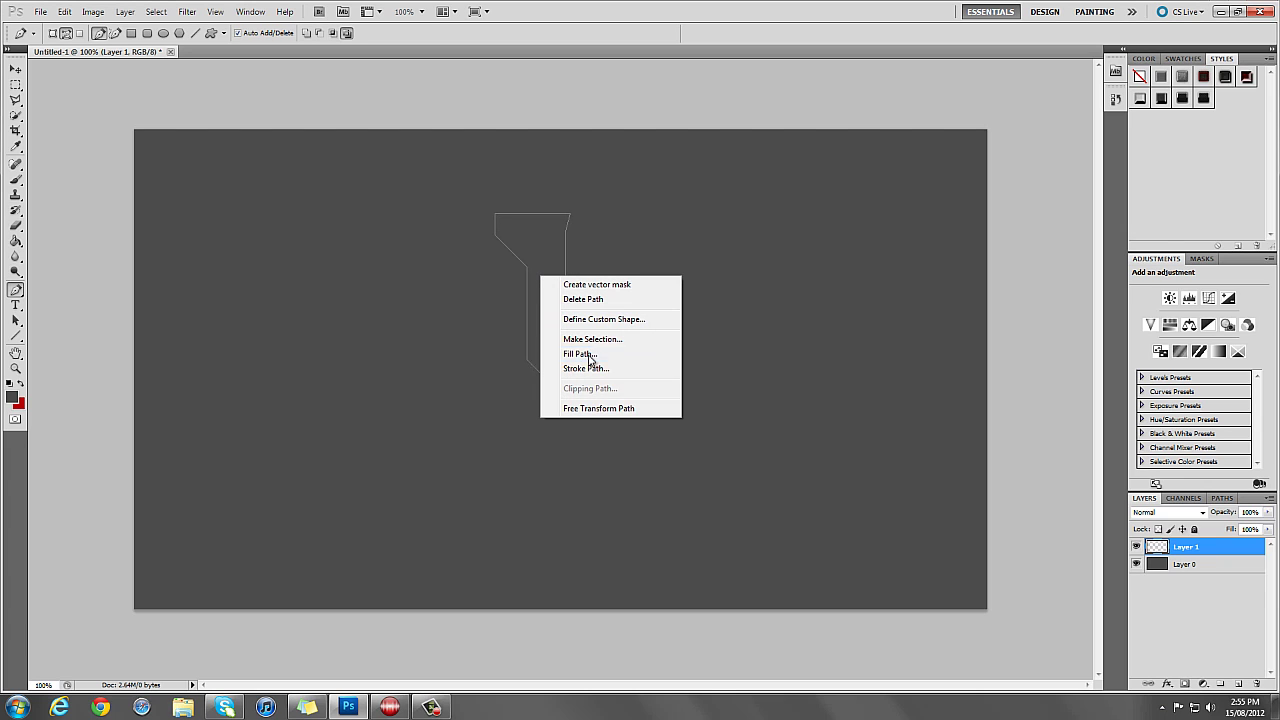
click(586, 356)
click(744, 193)
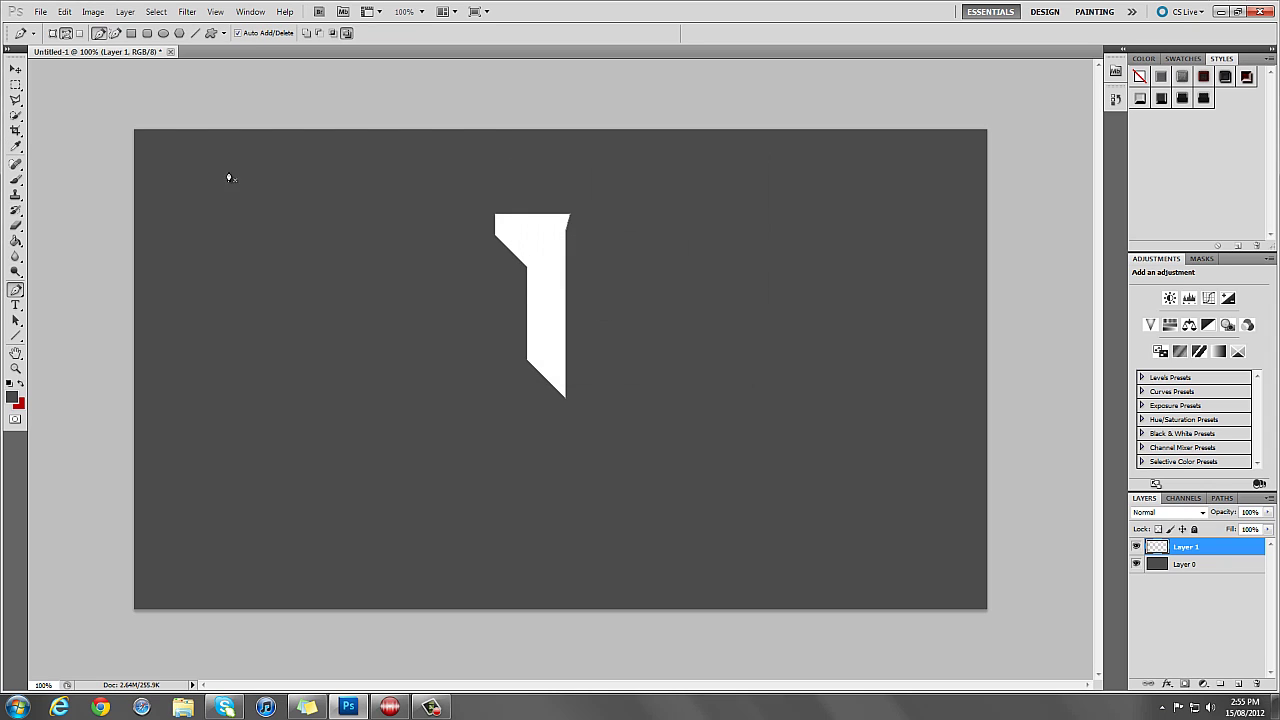
right_click(528, 246)
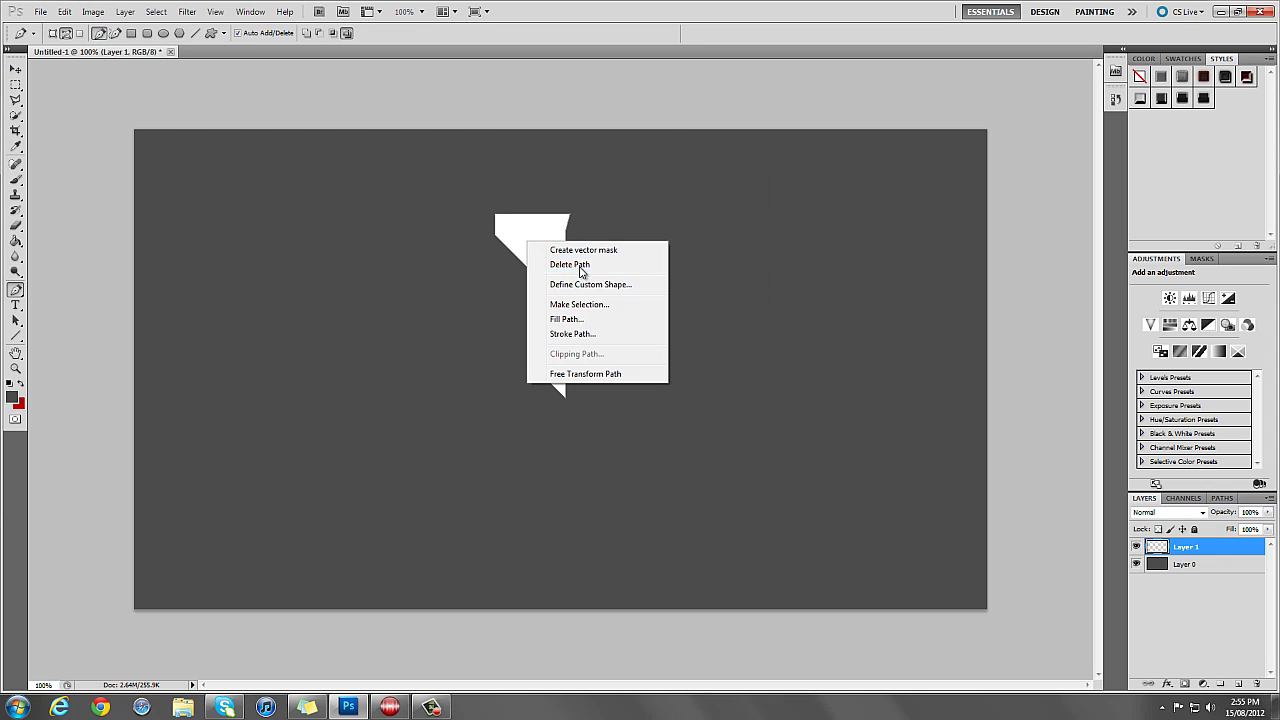
click(578, 264)
Shift the white shape, scale it to 136.8% and move it about 37 px up.
key(v)
drag(540, 258, 549, 312)
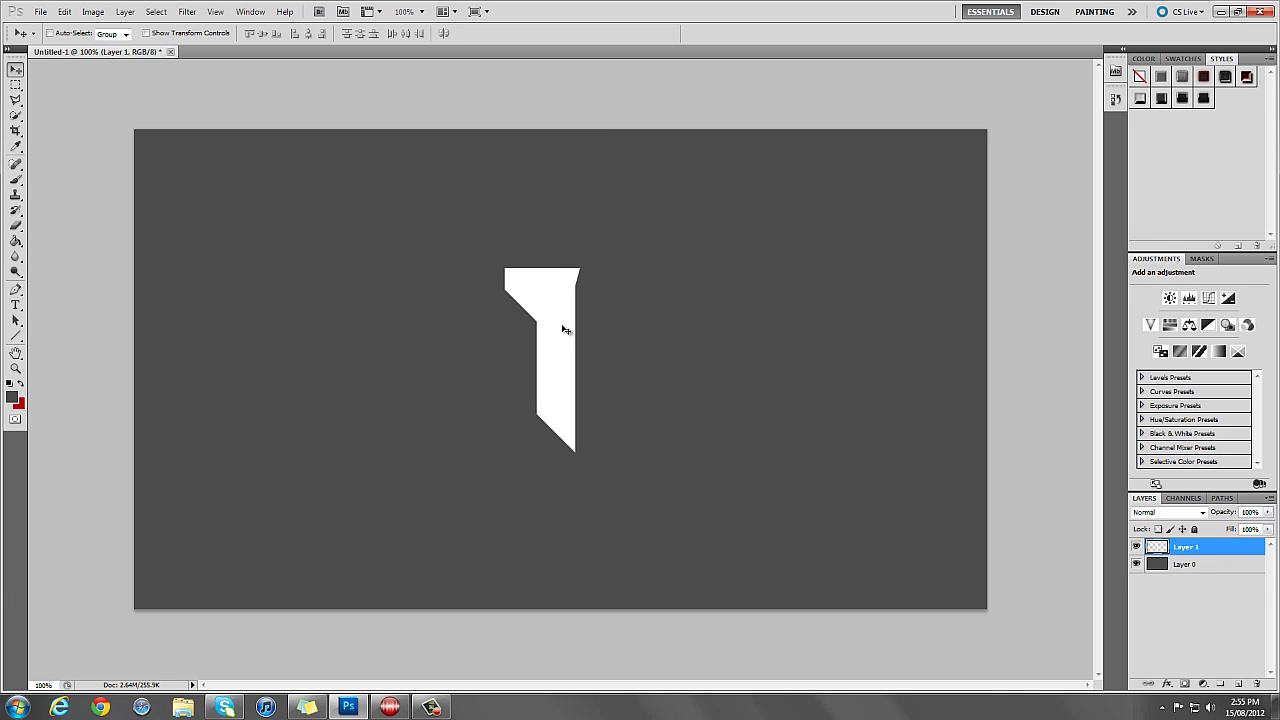
key(ctrl+t)
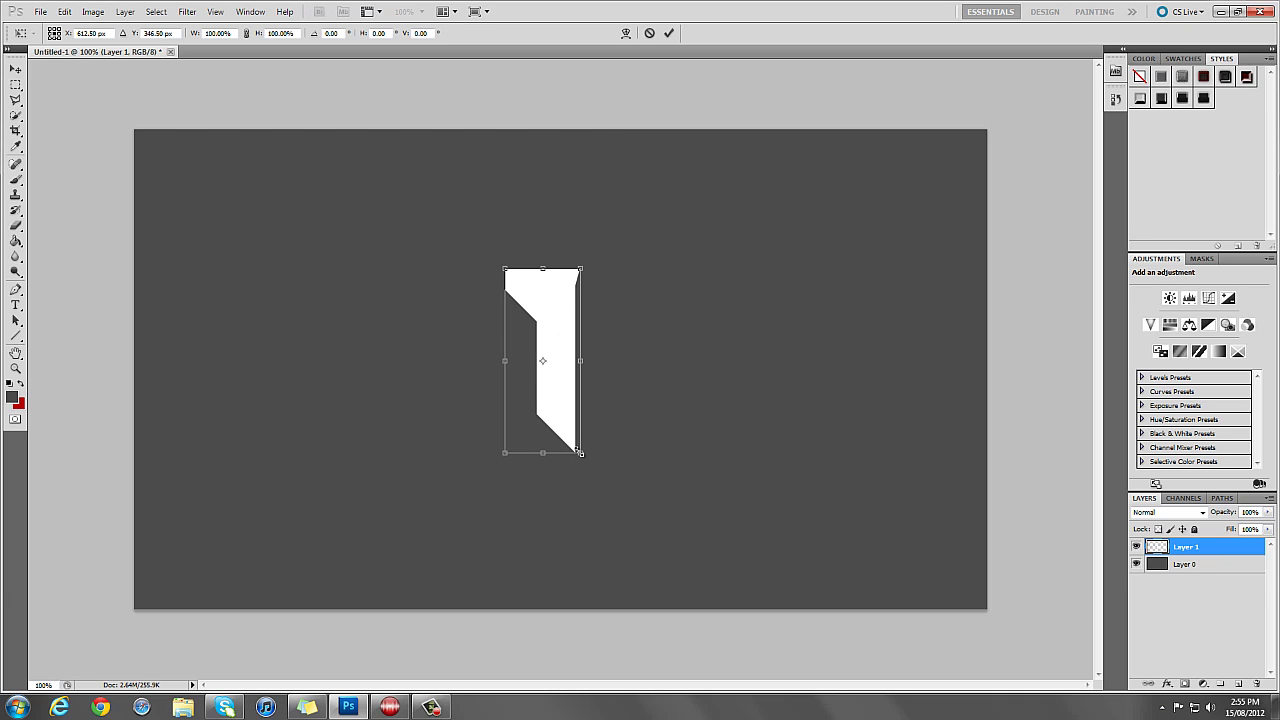
drag(580, 453, 617, 517)
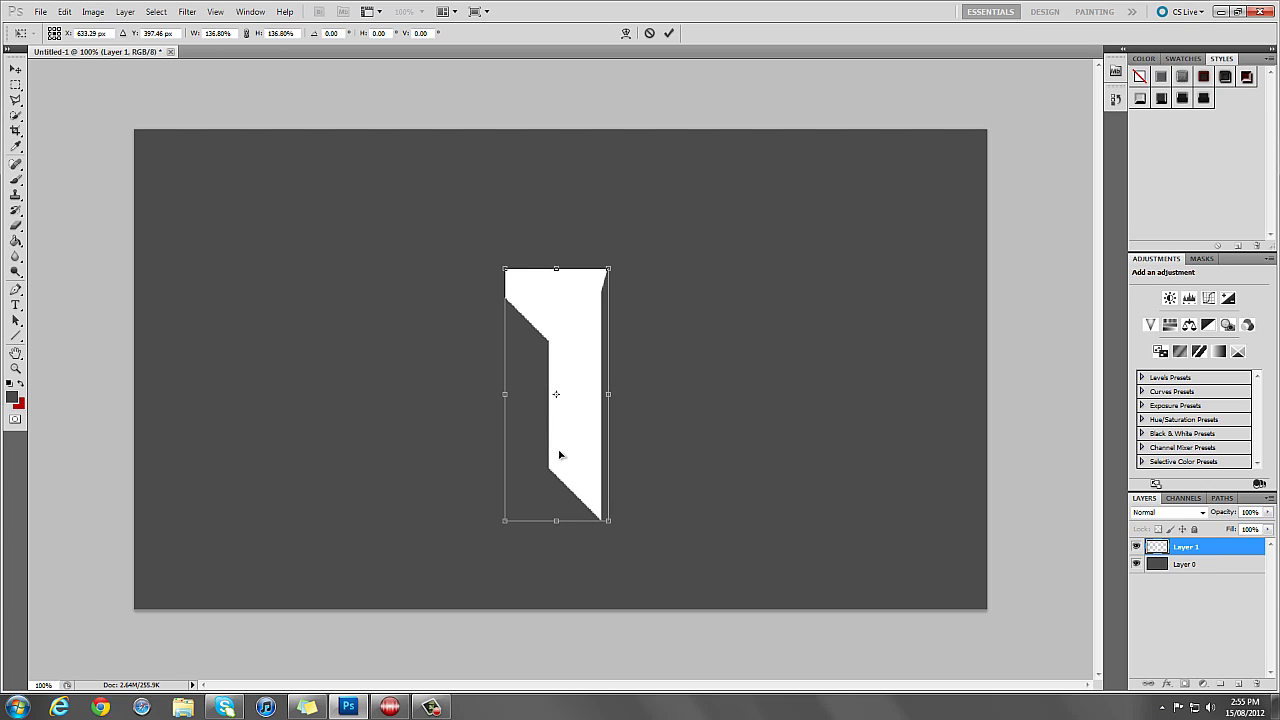
drag(562, 440, 563, 399)
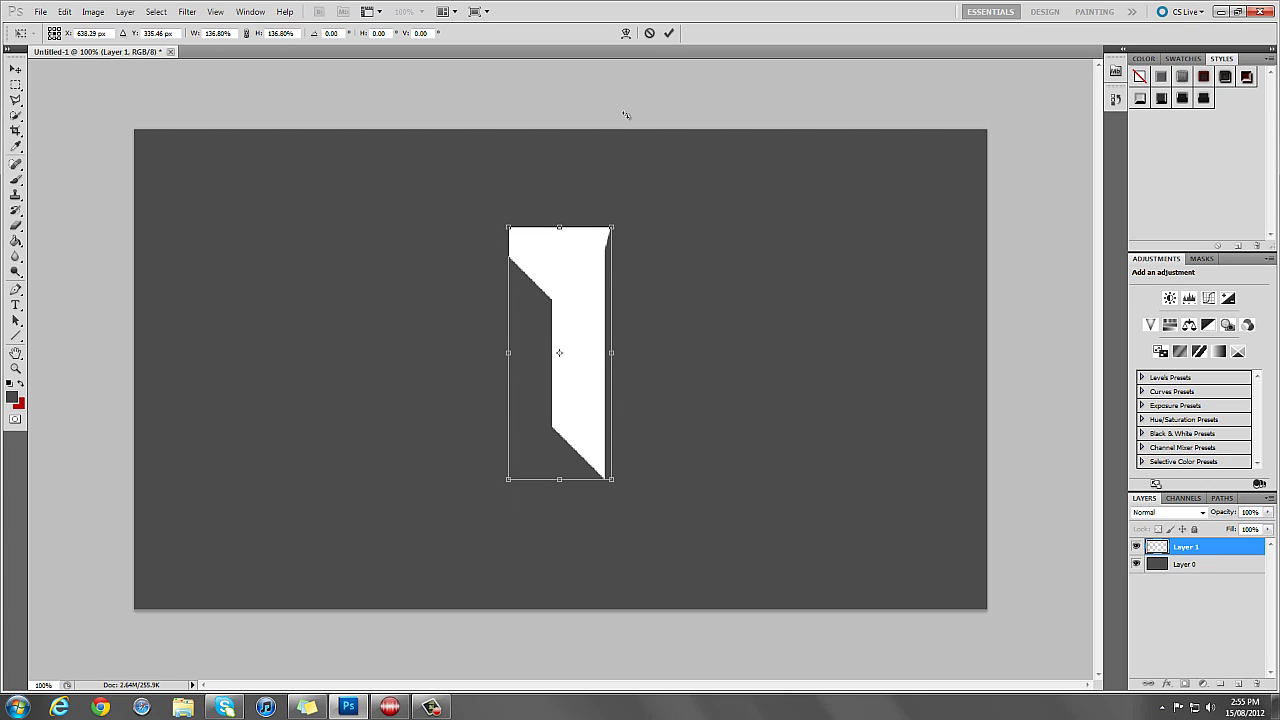
click(669, 33)
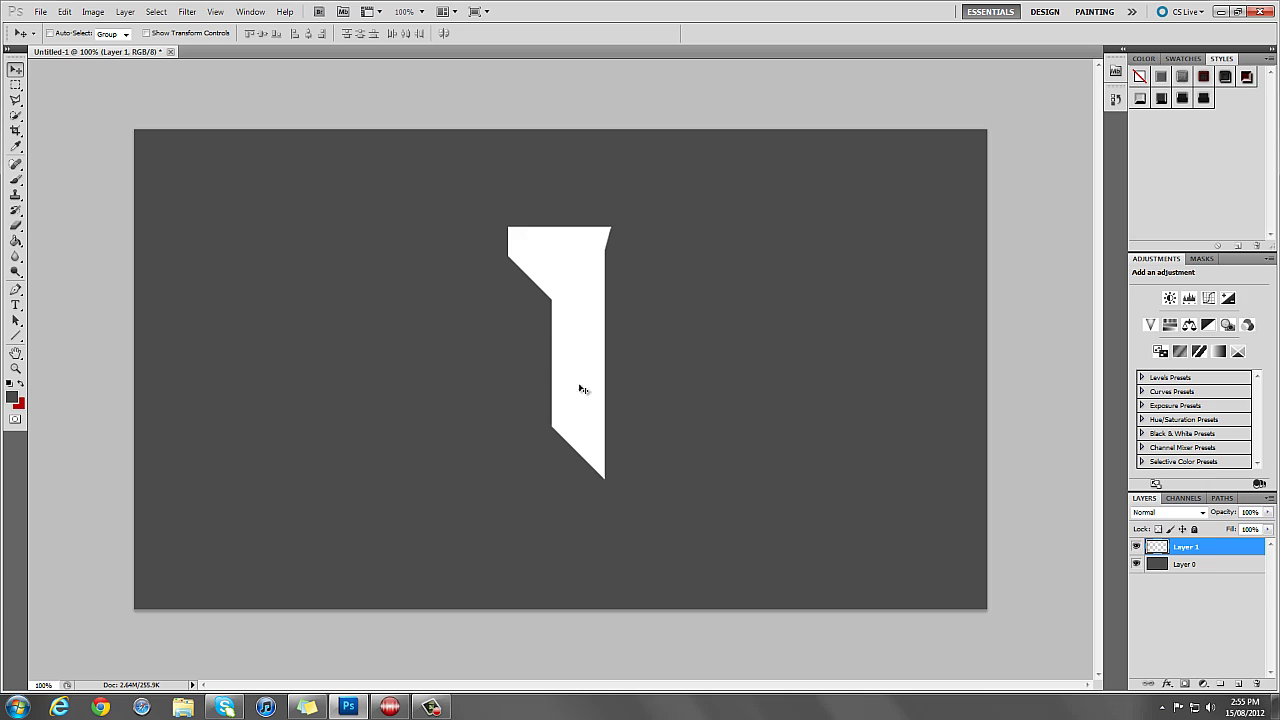
mouse_move(1203, 555)
mouse_down()
mouse_move(1231, 221)
mouse_move(1204, 86)
mouse_move(1206, 99)
mouse_up()
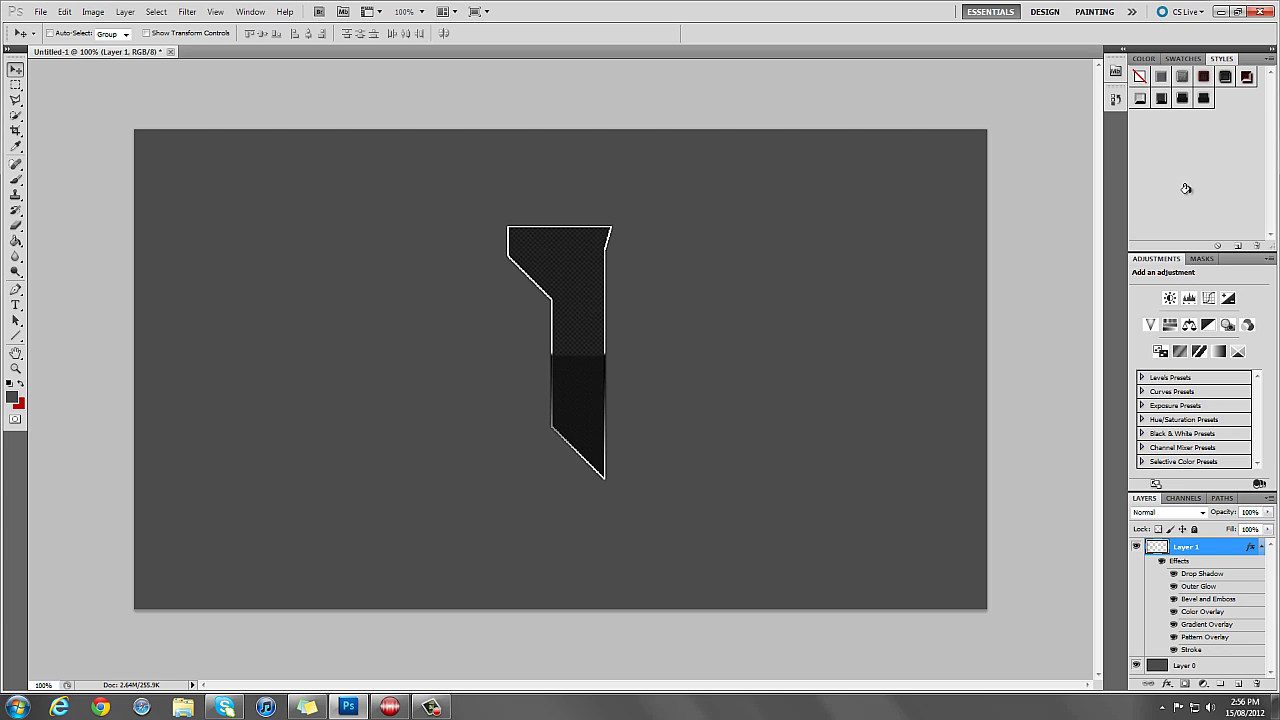
Preview dark, grey, red and striped preset styles, then clear the style back to plain white.
click(1183, 99)
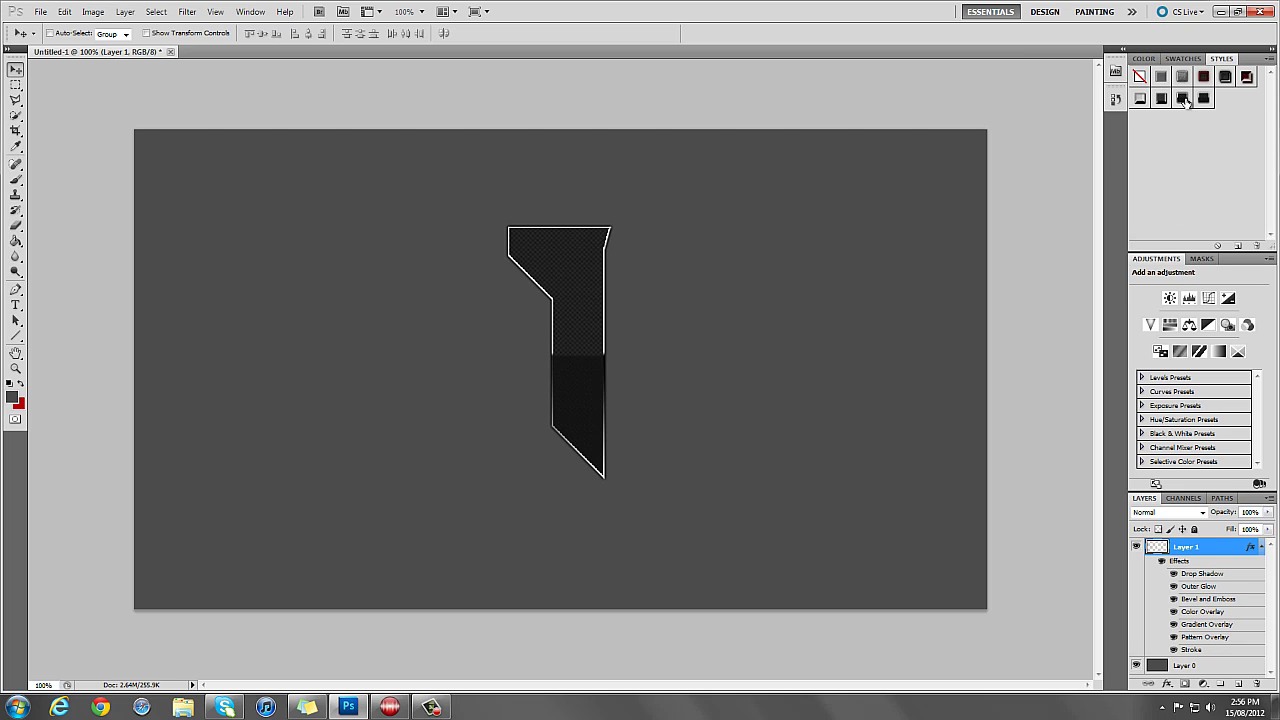
click(1162, 99)
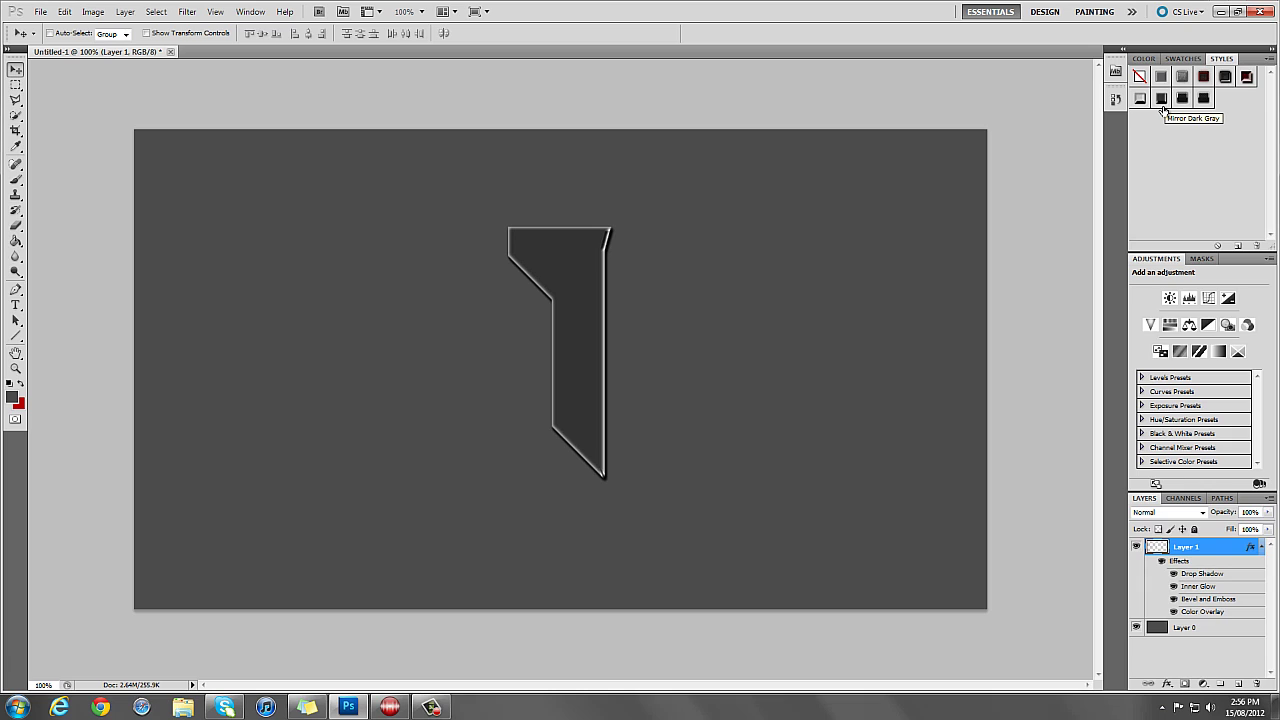
click(1140, 100)
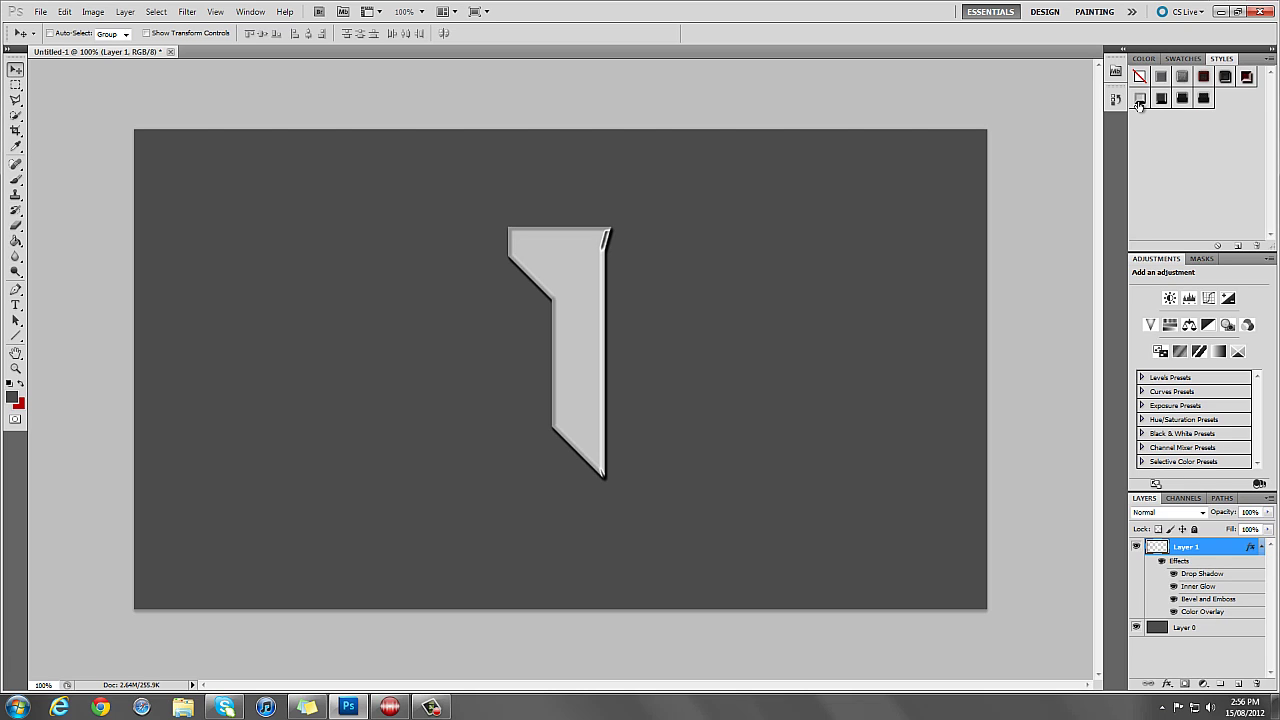
click(1246, 78)
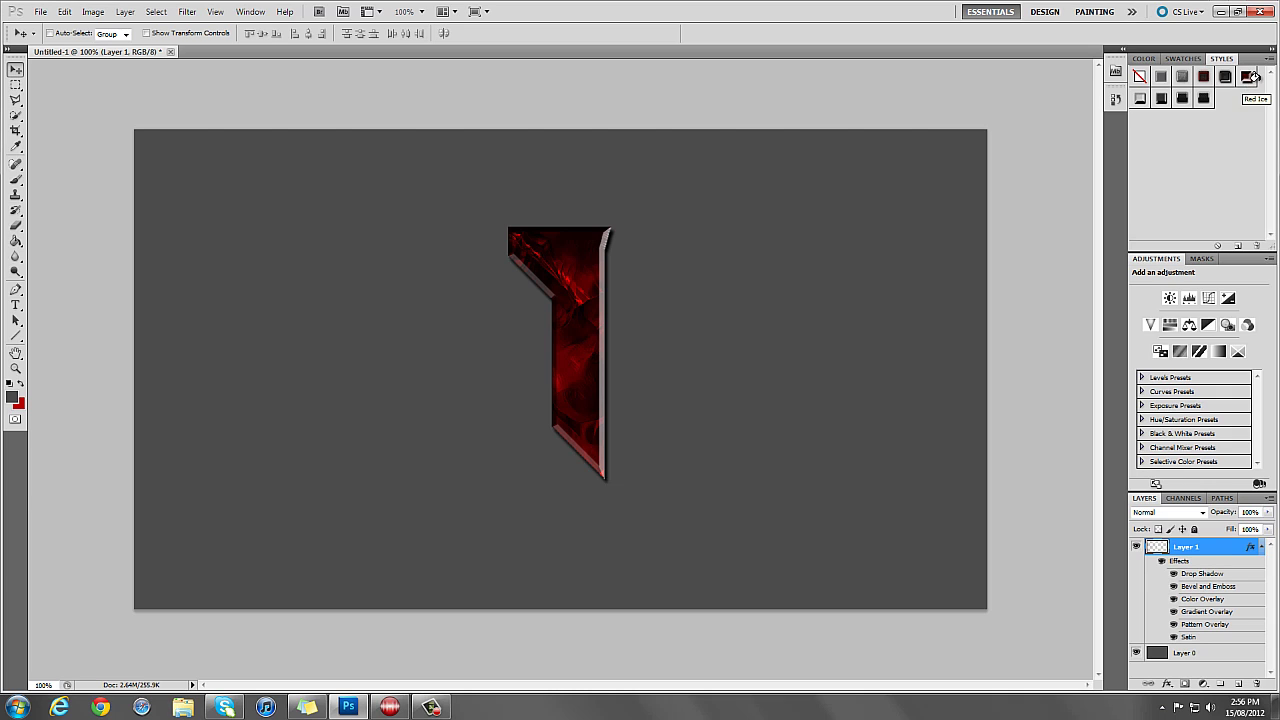
click(1182, 78)
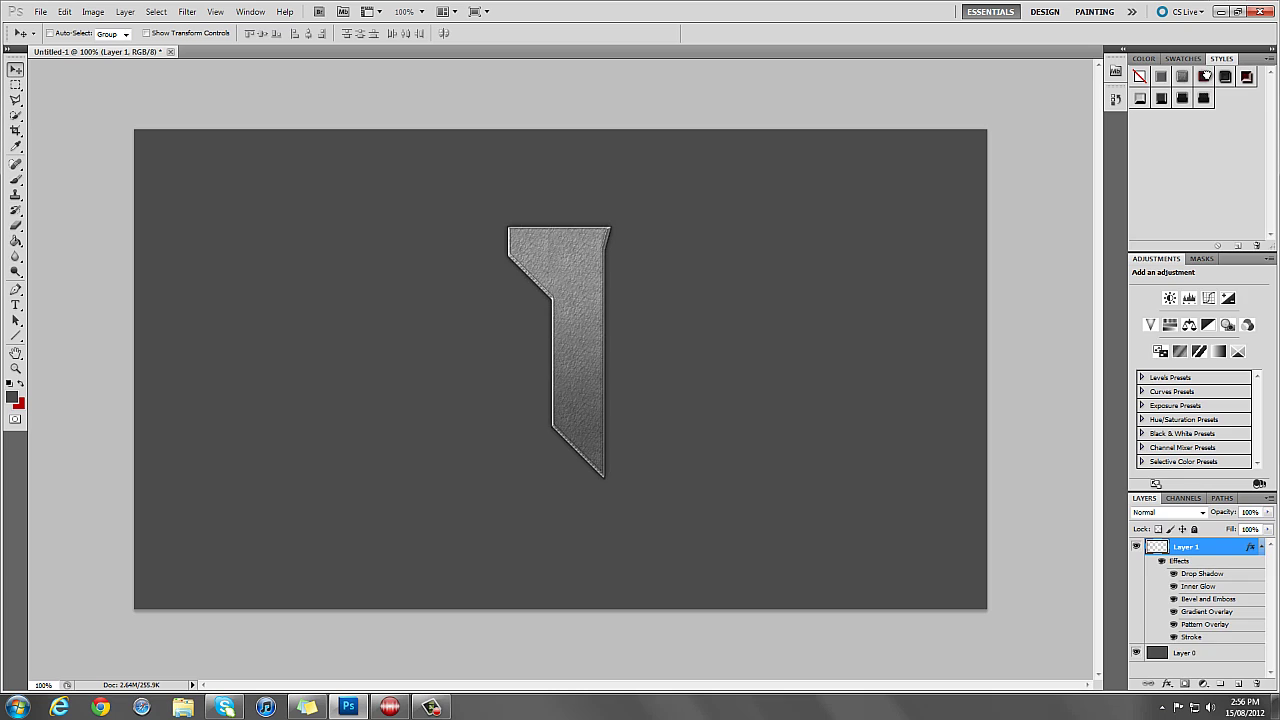
click(1206, 77)
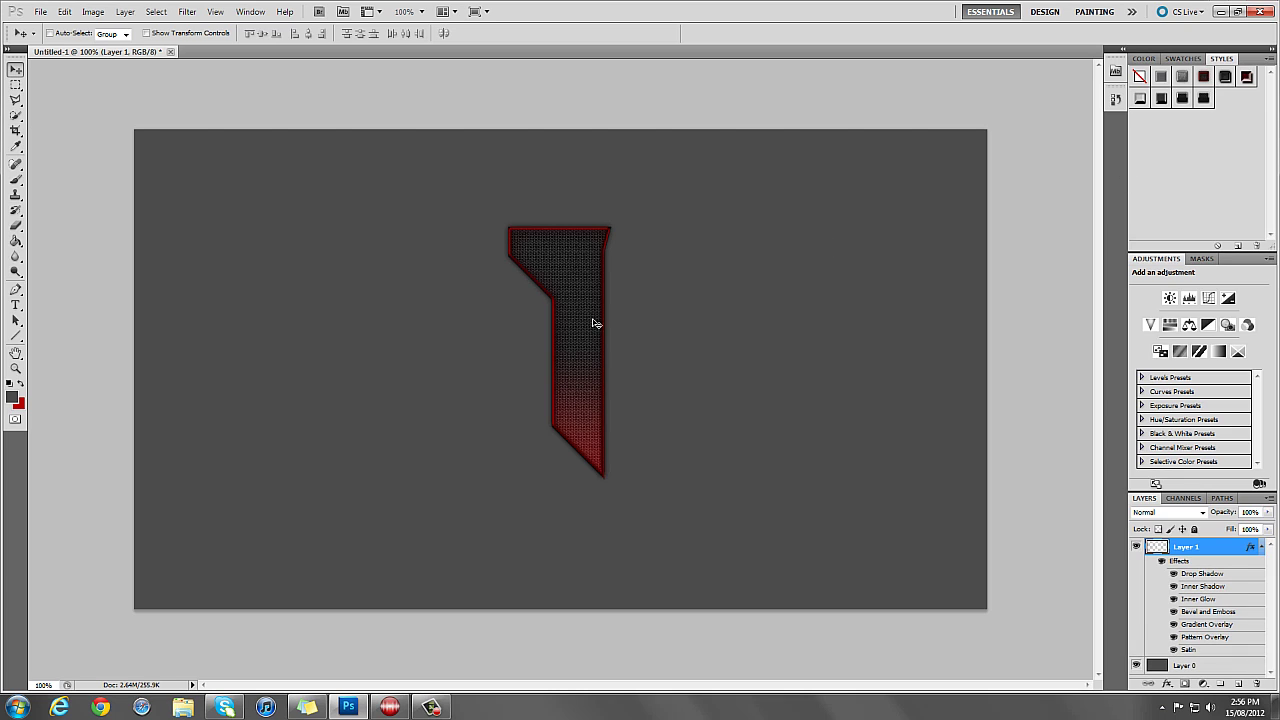
click(1225, 78)
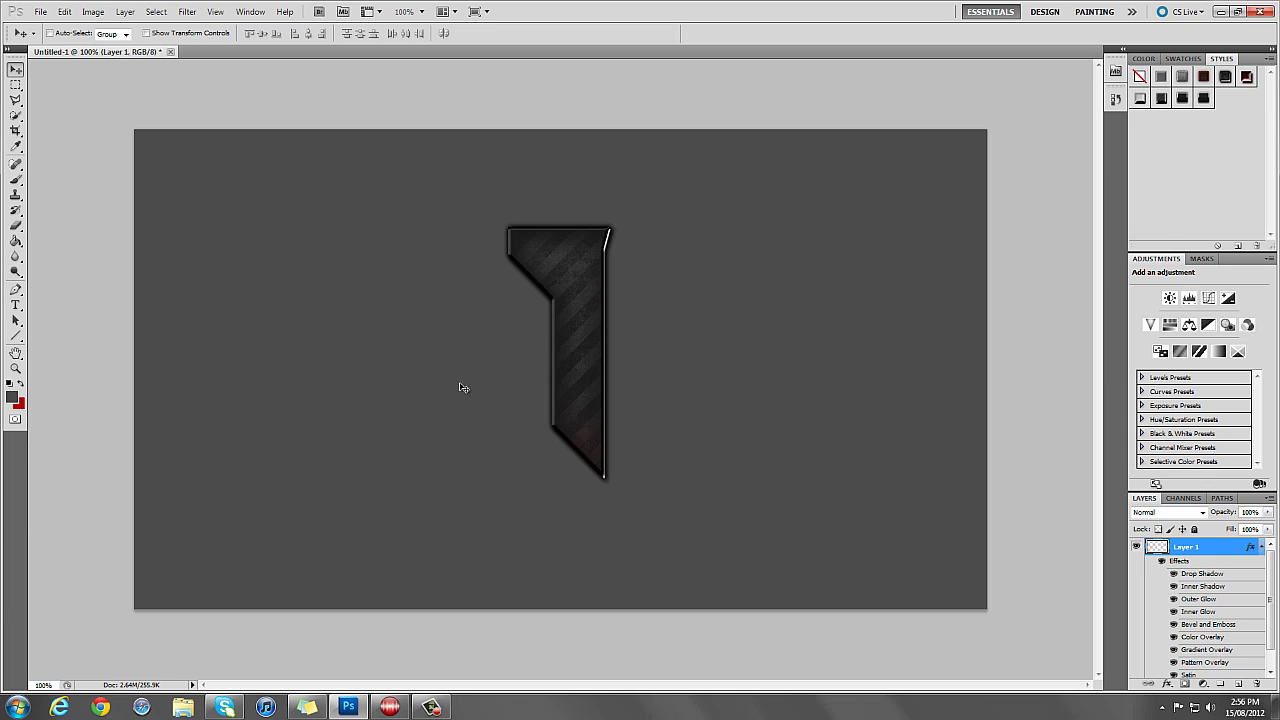
click(1140, 77)
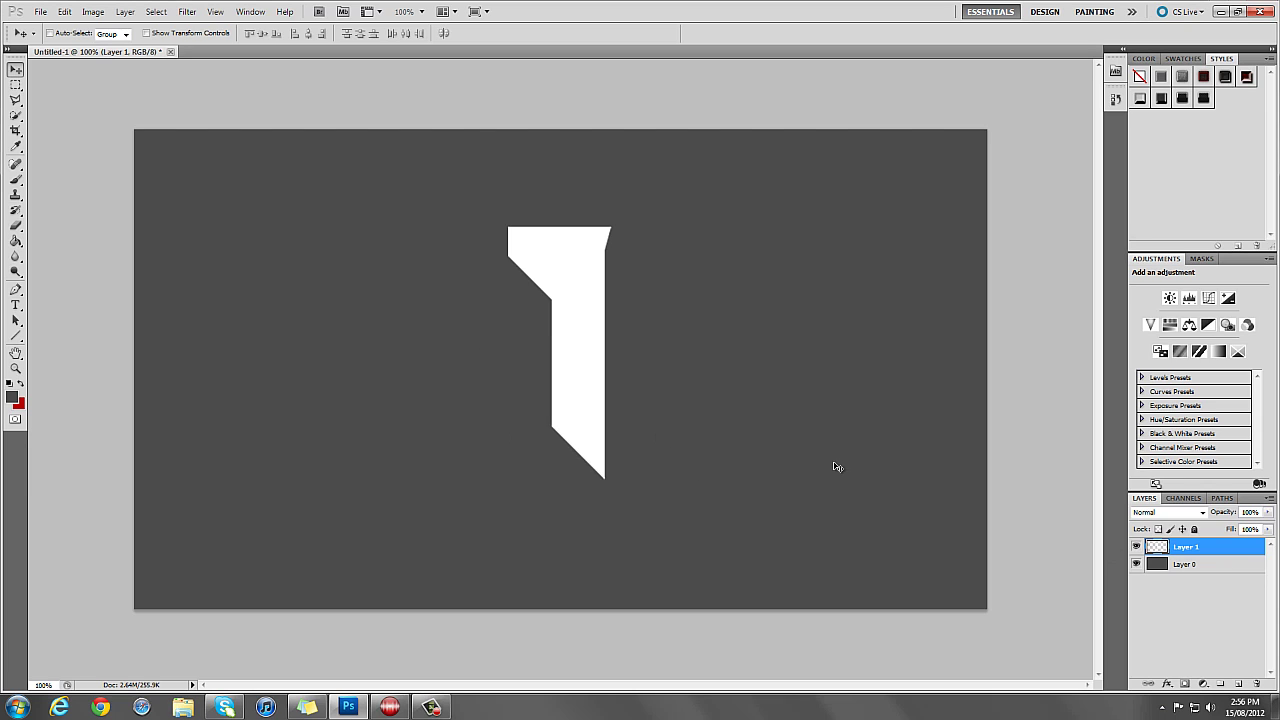
Fill the white angular shape with solid red using the Paint Bucket.
right_click(1180, 550)
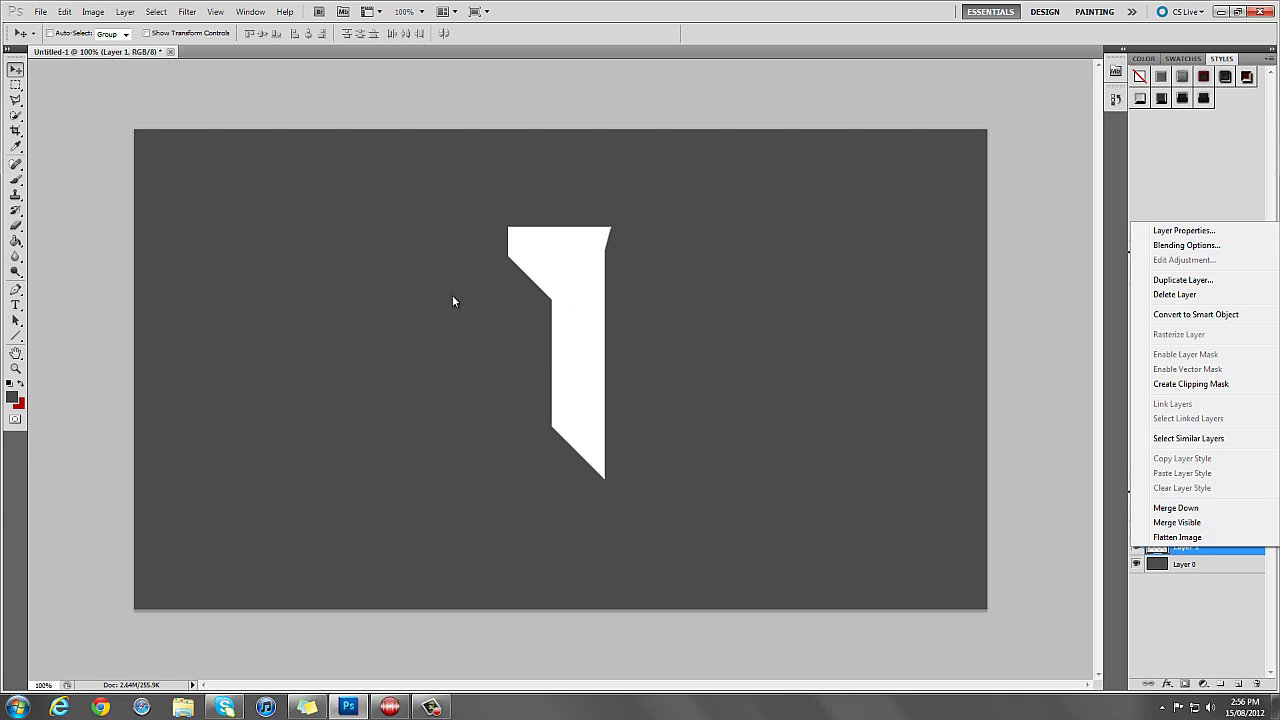
click(17, 242)
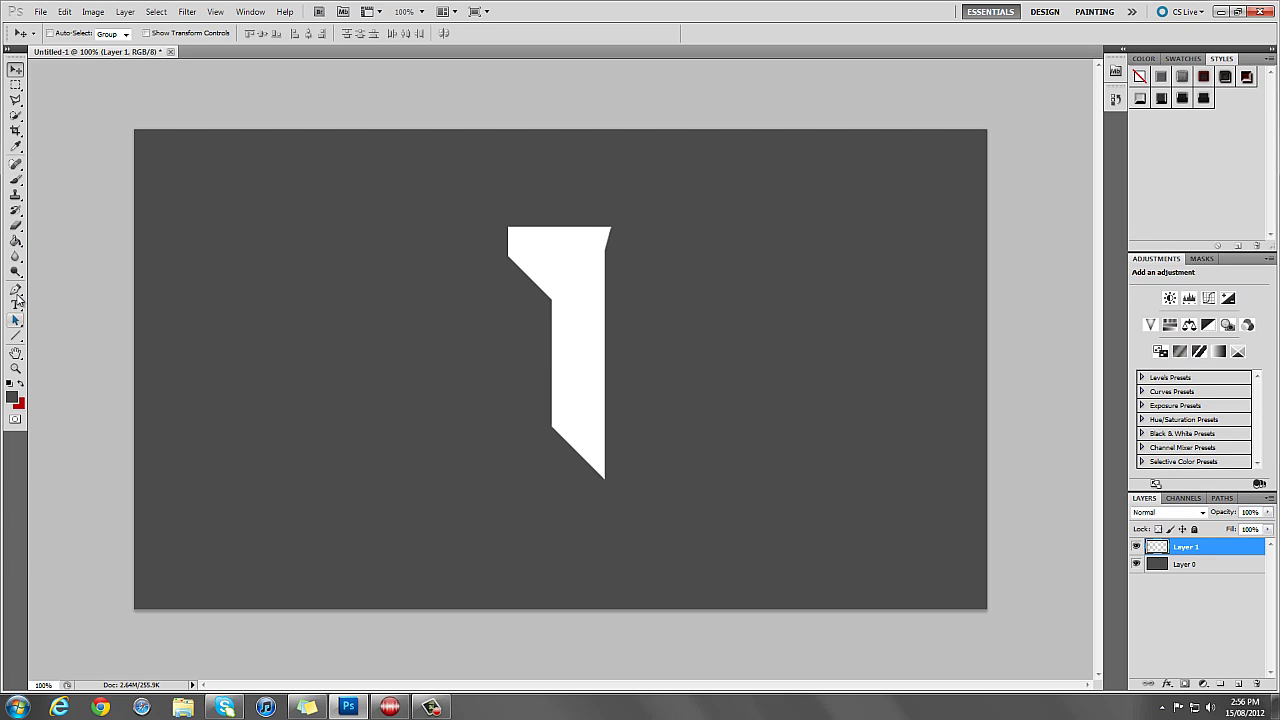
click(16, 242)
click(22, 386)
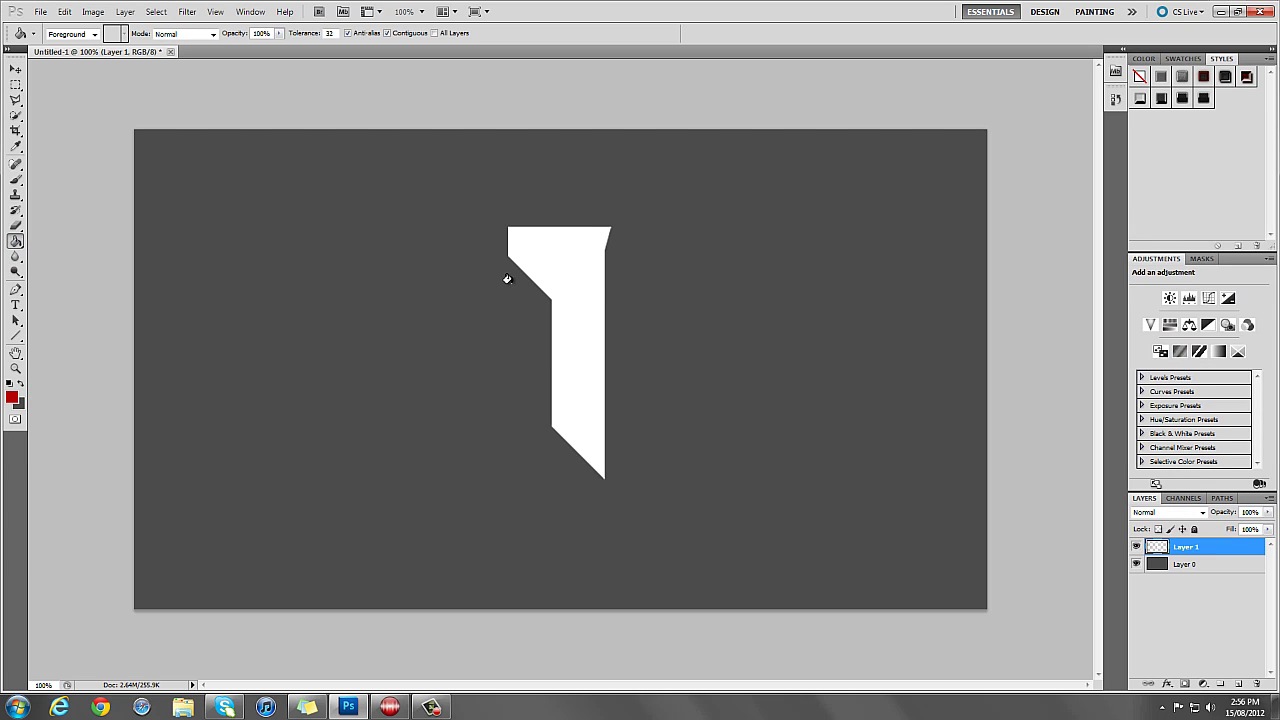
click(590, 290)
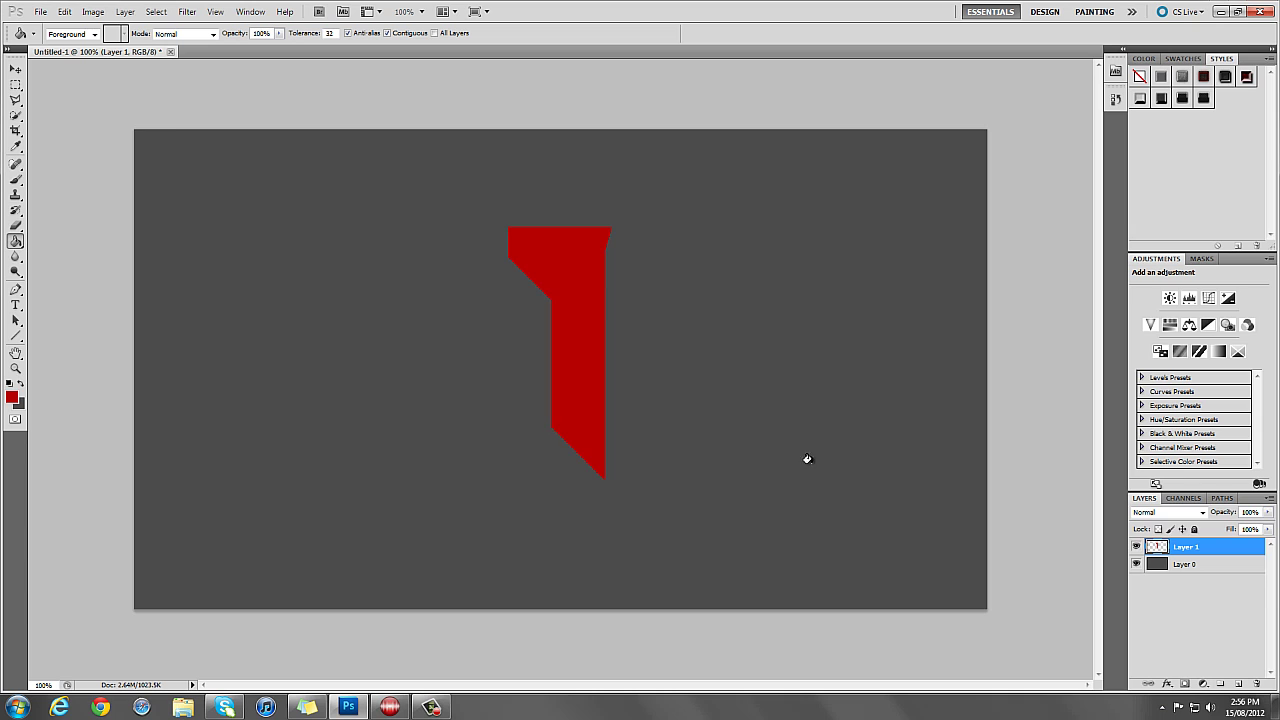
Add a drop shadow to Layer 1 at a 55° angle with 5 px distance.
right_click(1185, 550)
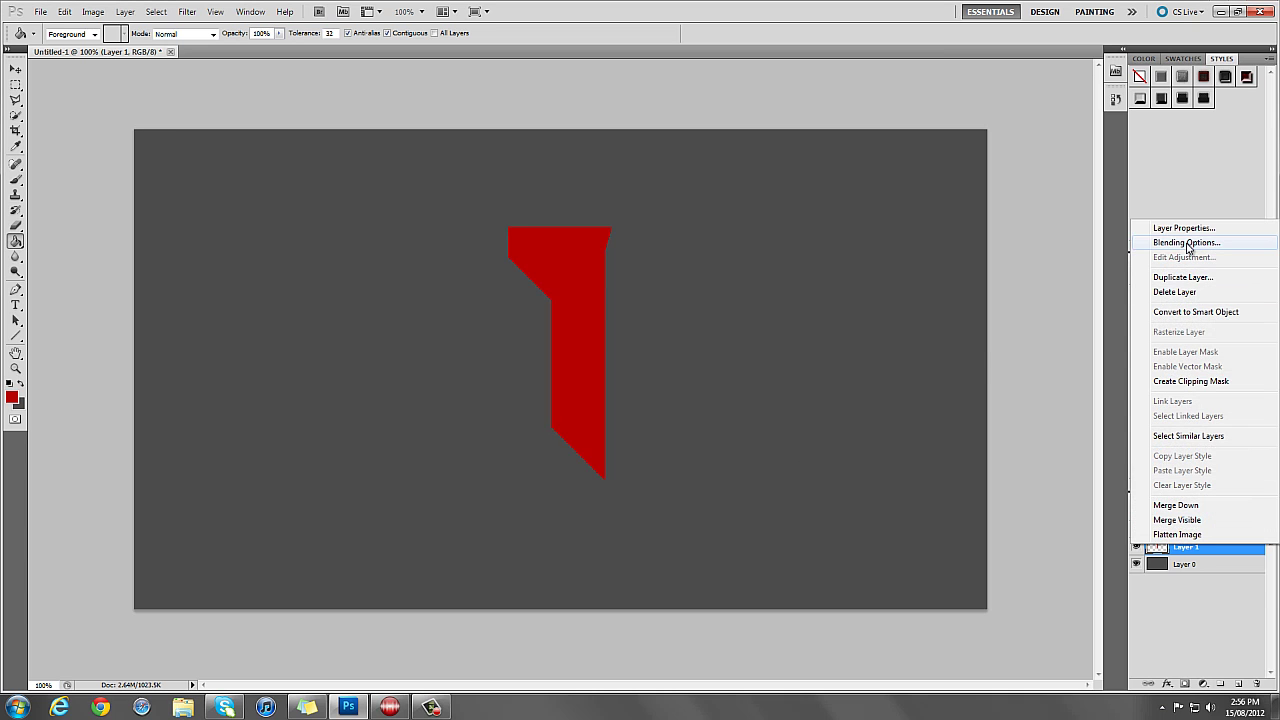
click(1183, 243)
drag(898, 63, 836, 160)
click(777, 216)
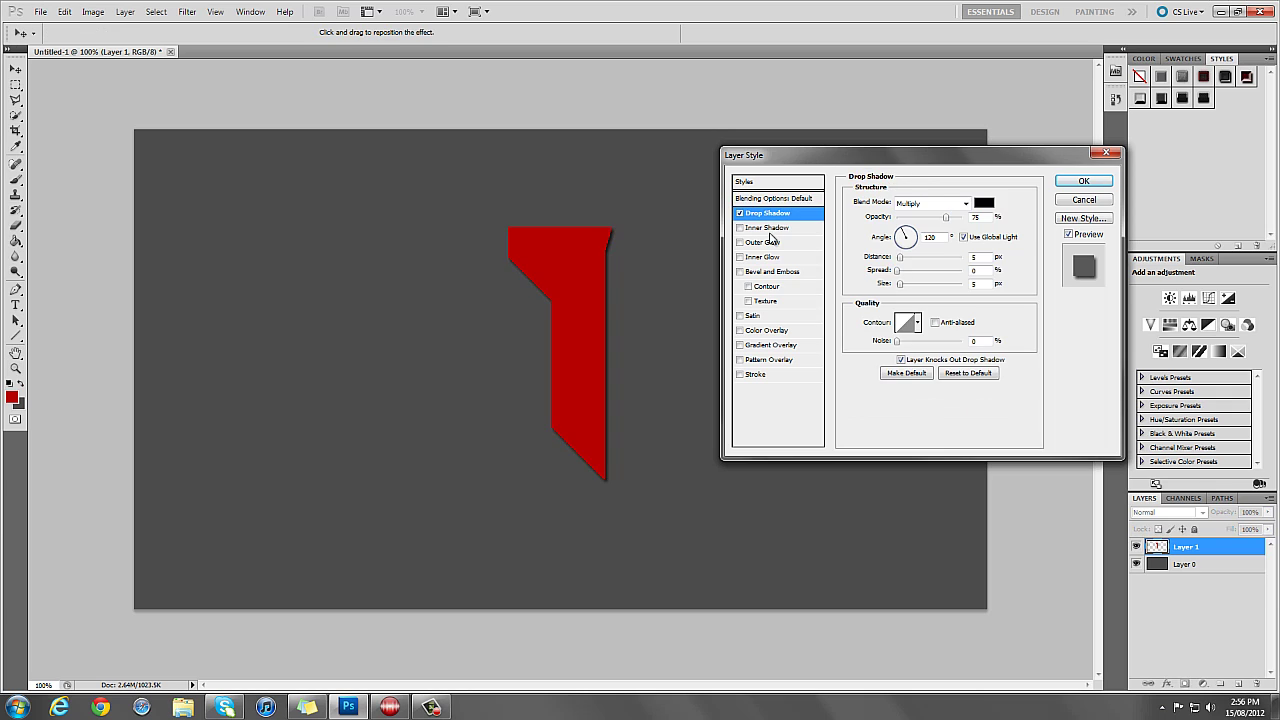
click(912, 252)
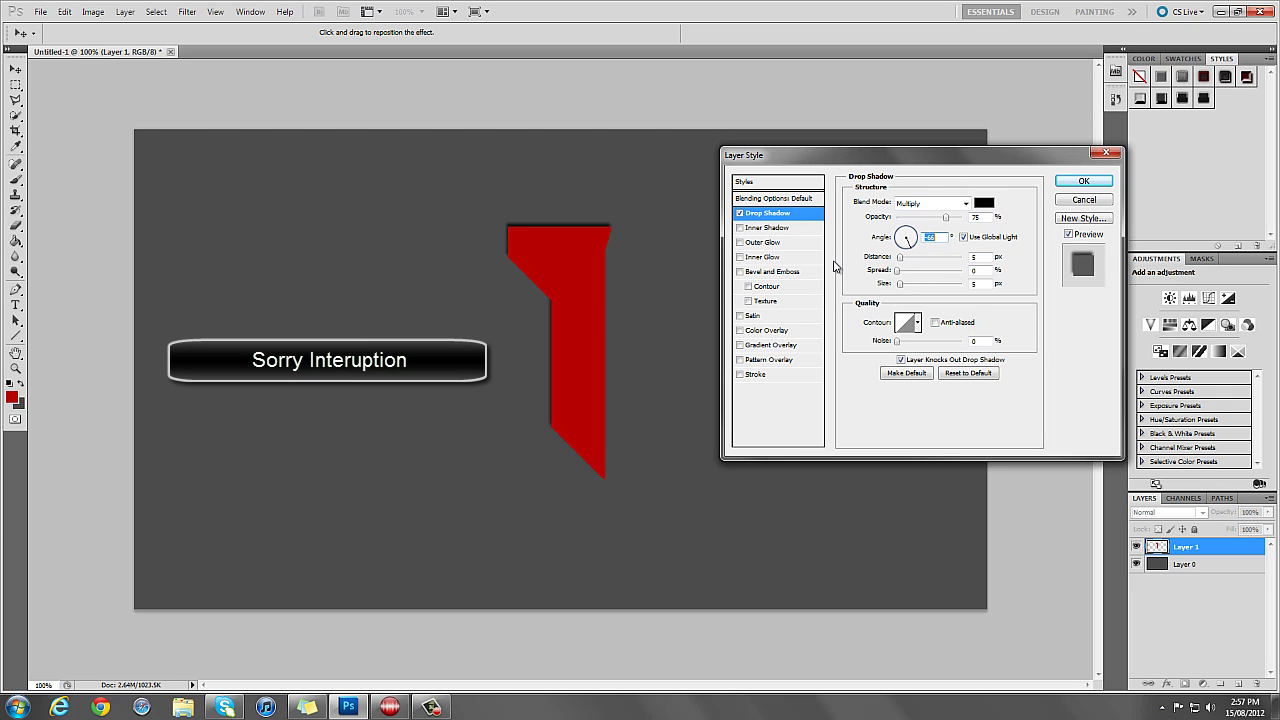
click(904, 248)
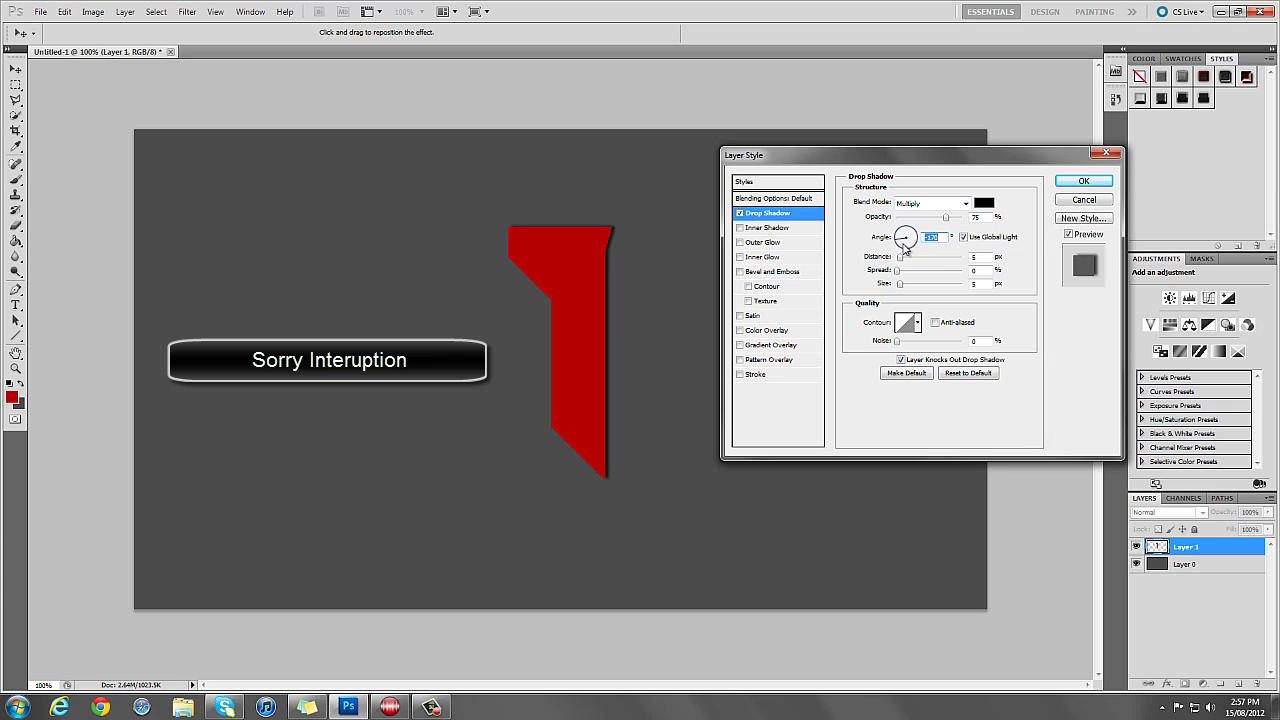
click(918, 240)
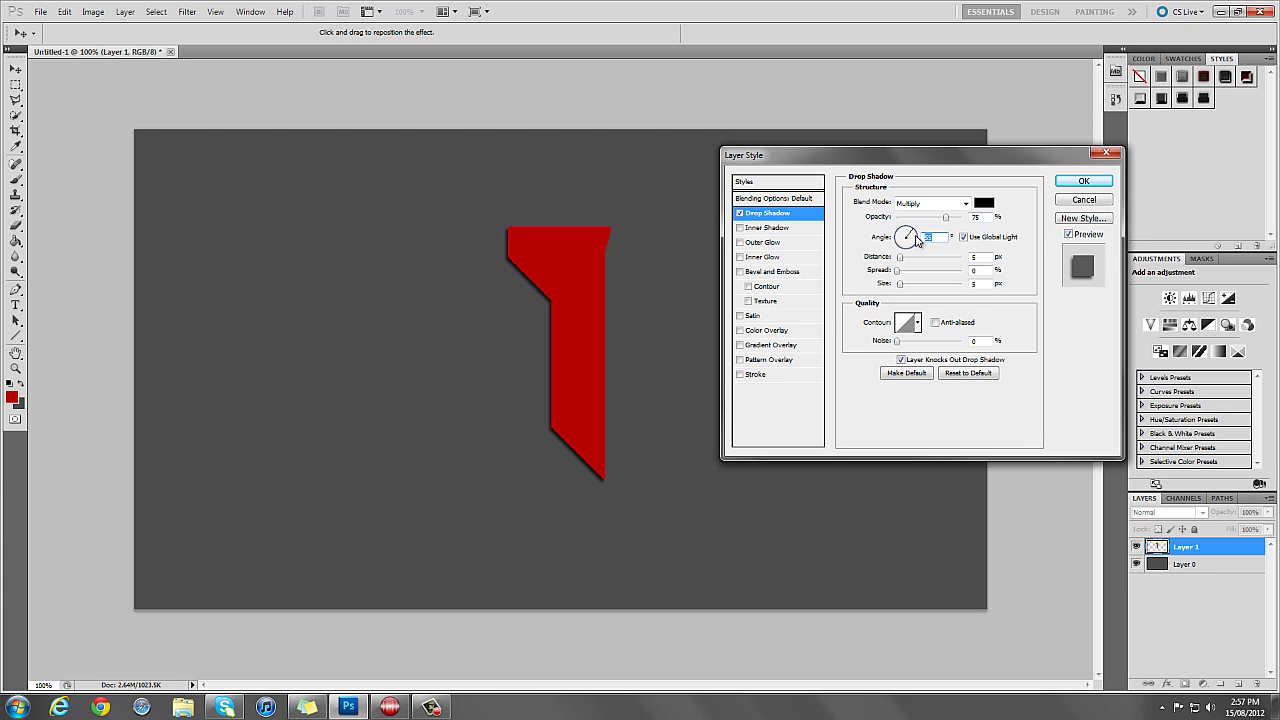
mouse_move(903, 259)
mouse_down()
mouse_move(917, 258)
mouse_move(900, 258)
mouse_move(906, 271)
mouse_up()
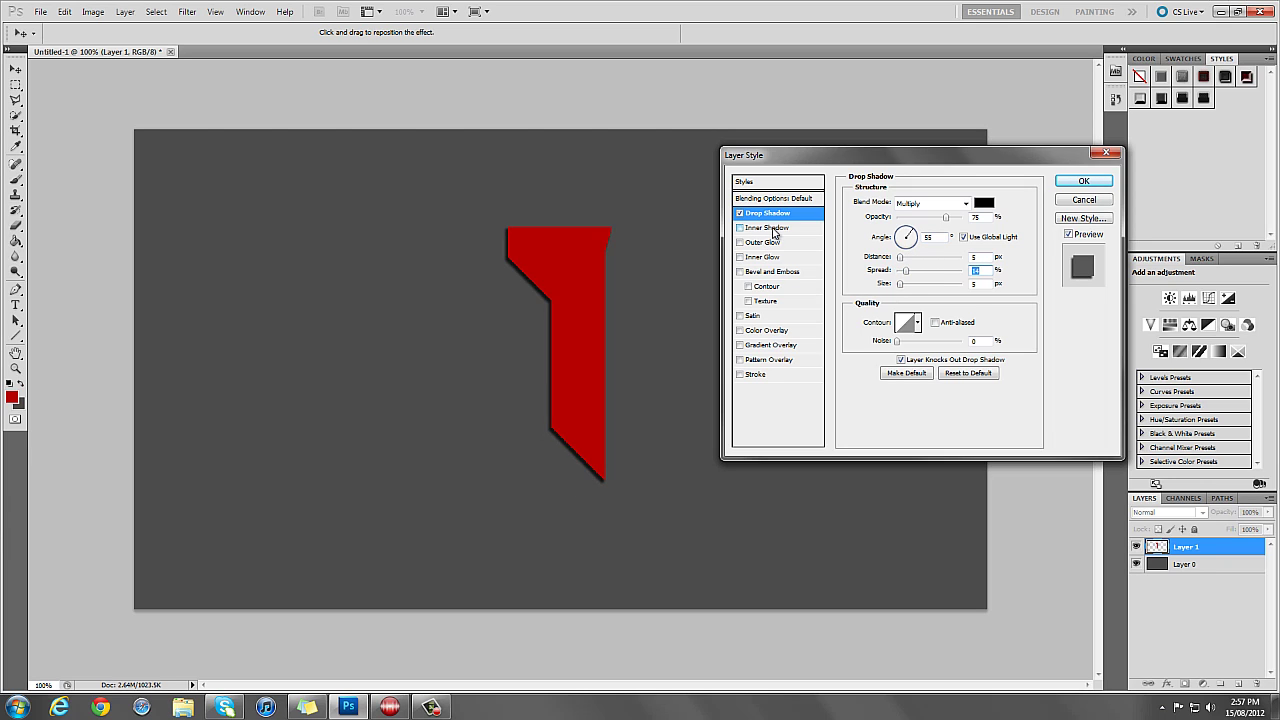
Add Bevel and Emboss with Contour and choose a different gloss contour preset.
click(772, 272)
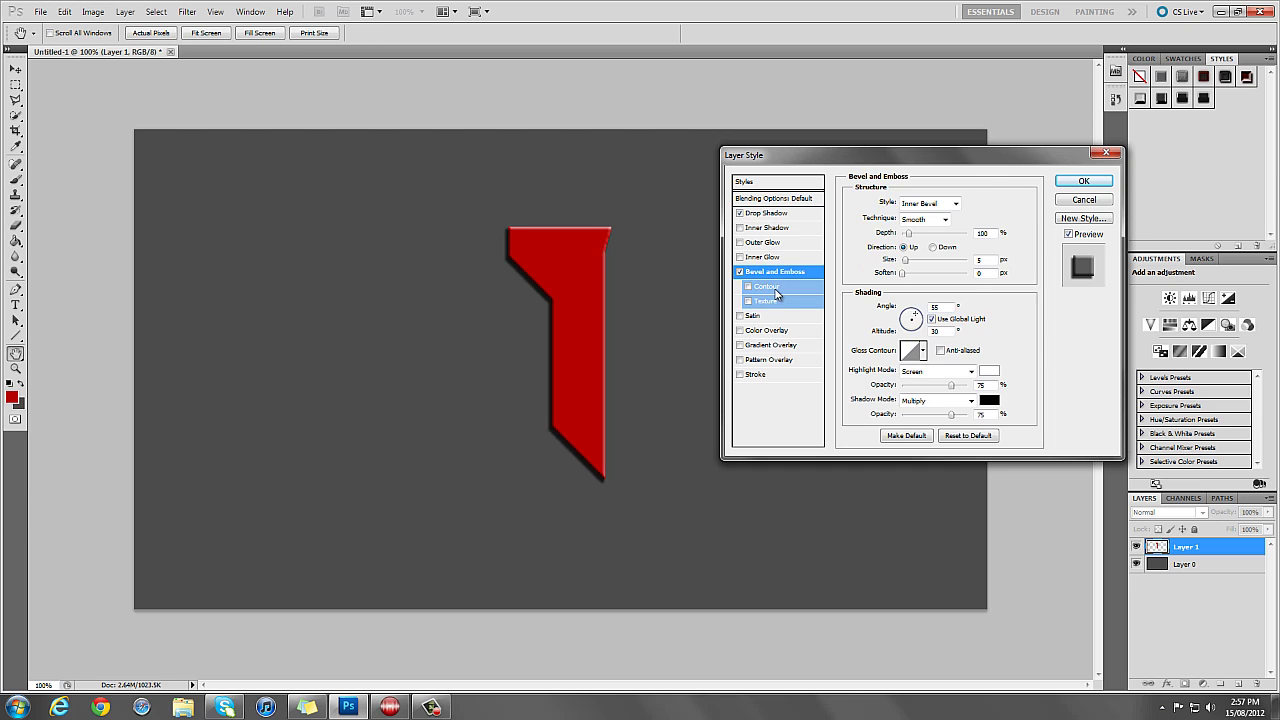
click(771, 289)
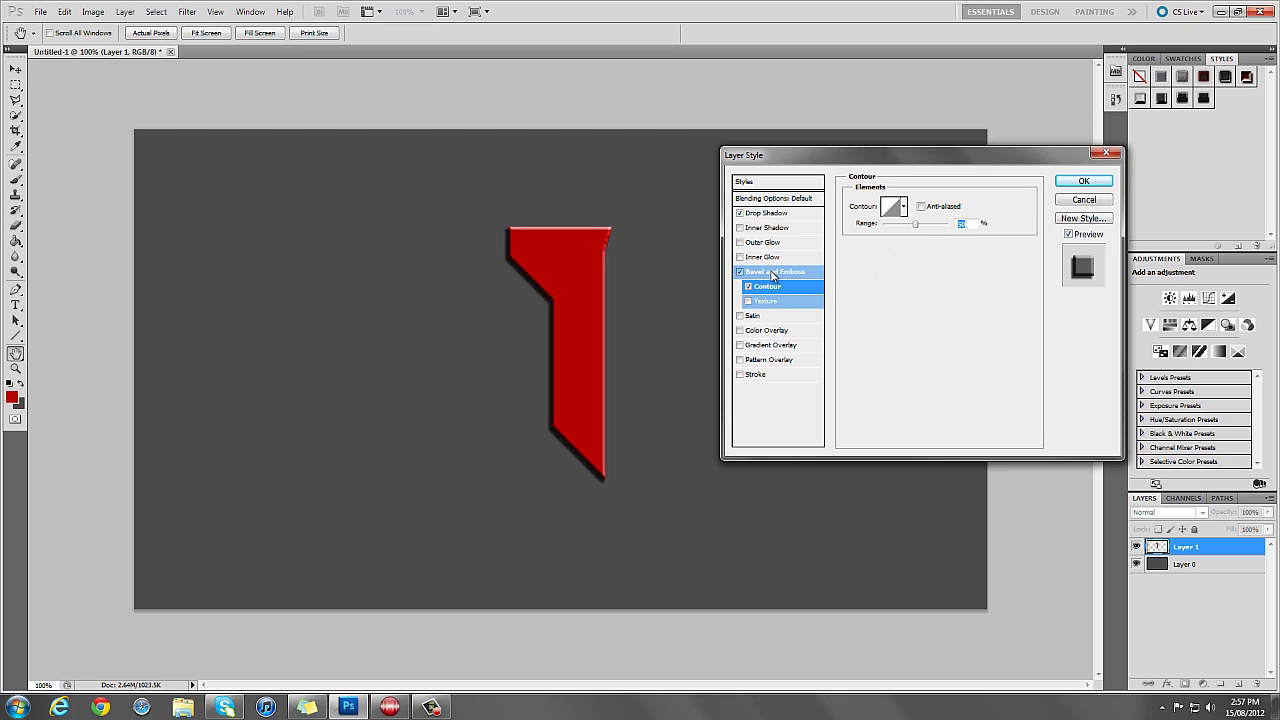
click(772, 275)
click(924, 352)
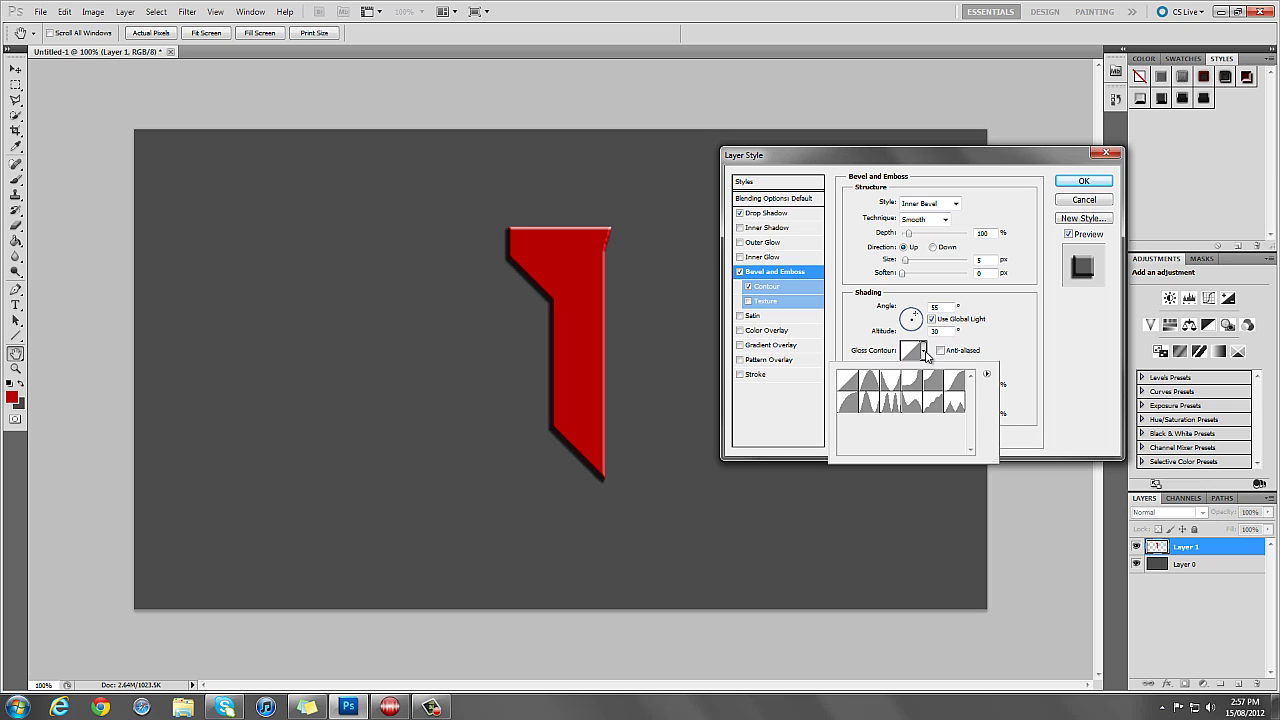
click(911, 380)
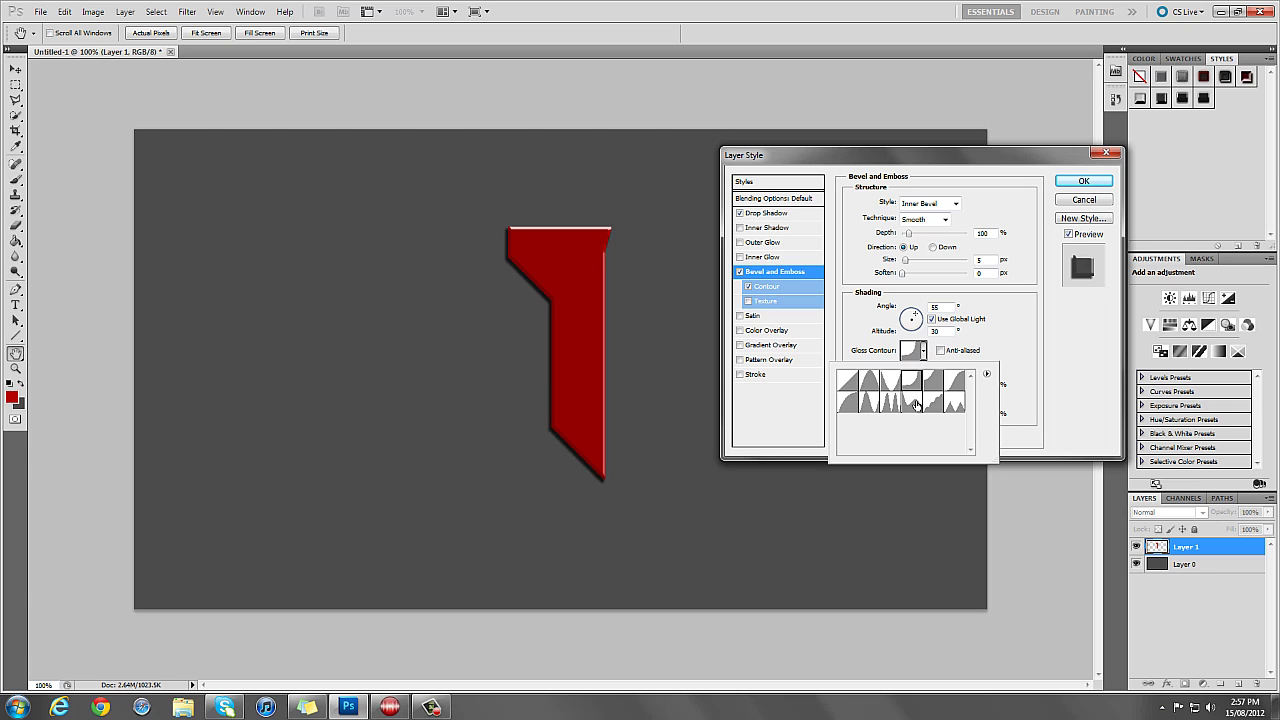
click(1040, 403)
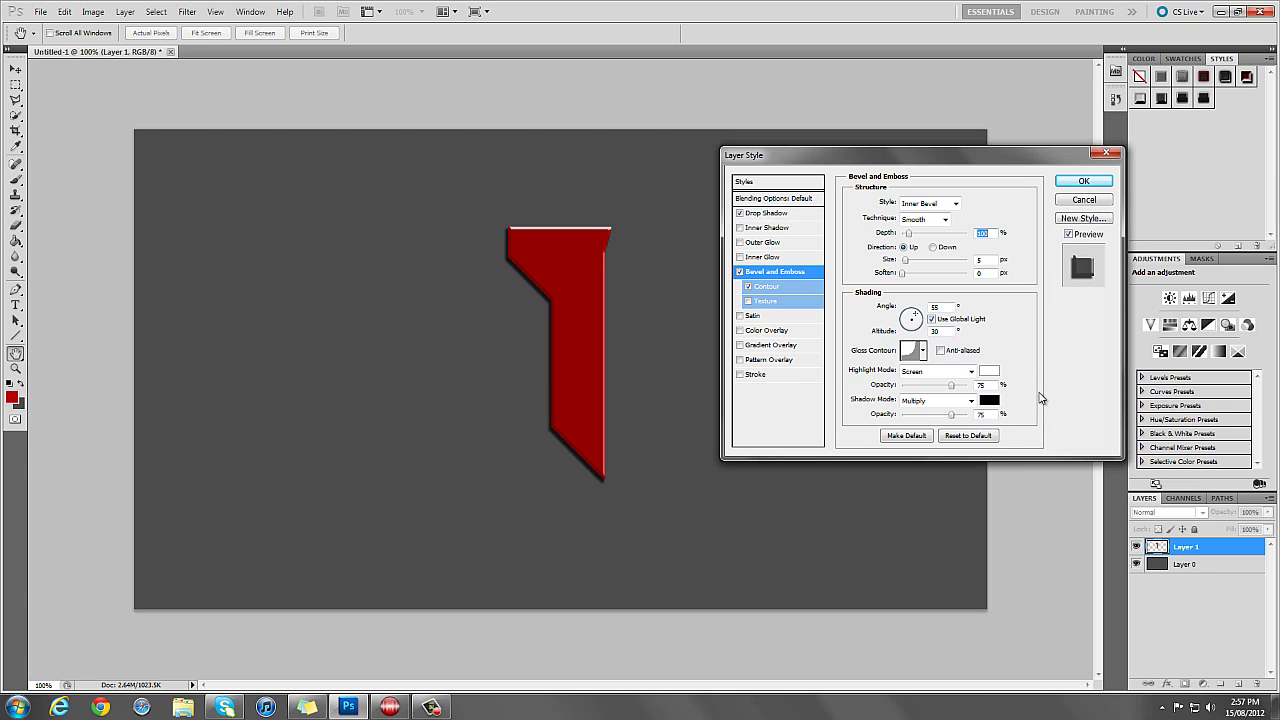
Try a Satin effect with varying distance, then turn it off.
click(758, 317)
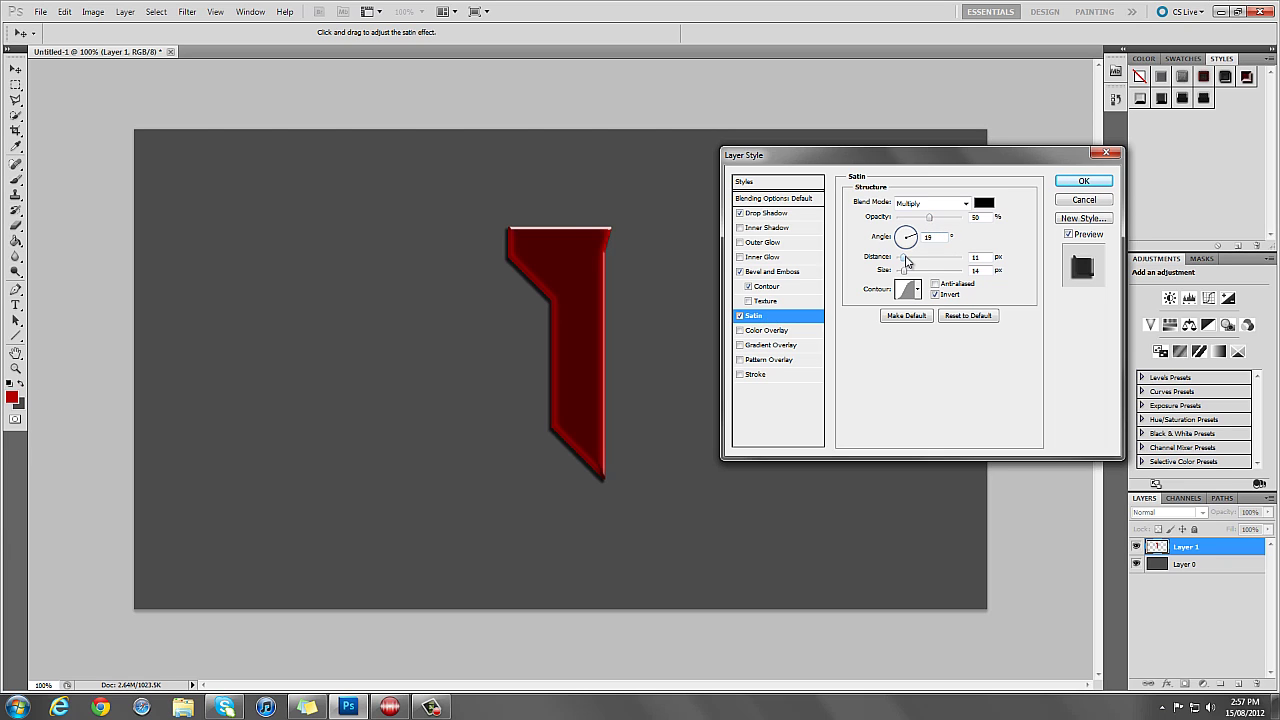
drag(906, 261, 898, 261)
drag(903, 262, 882, 280)
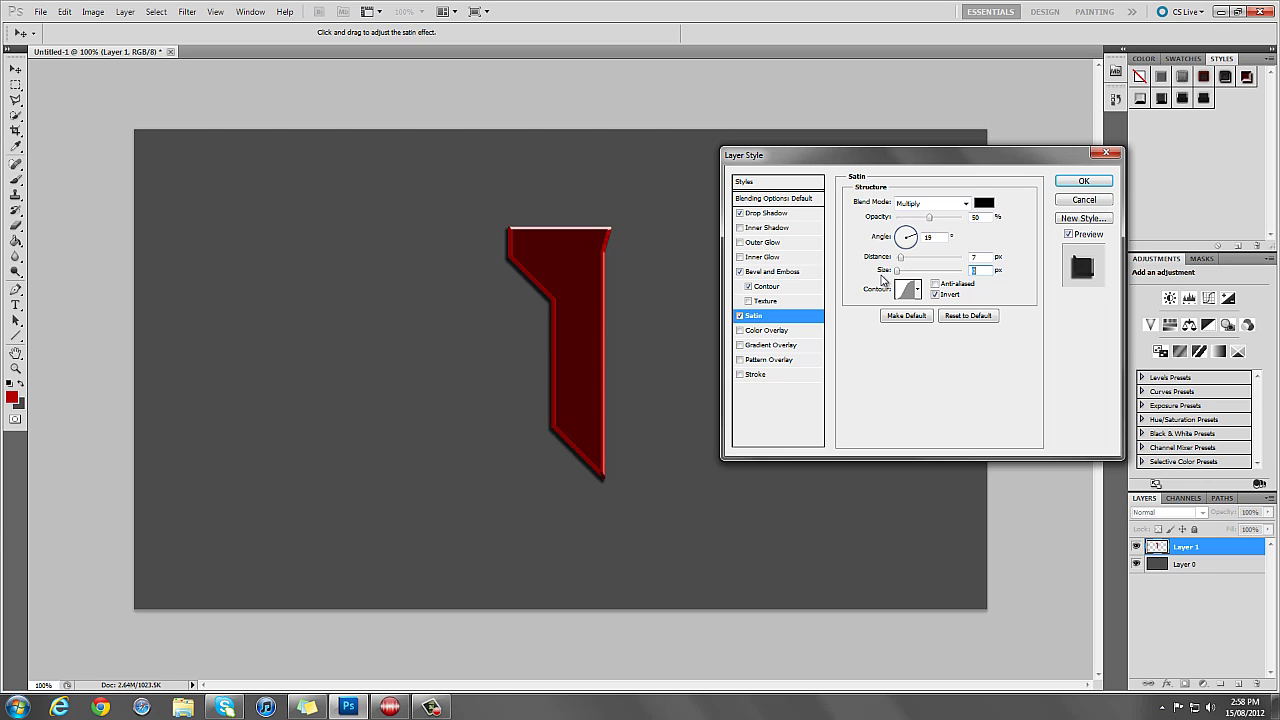
click(740, 316)
Try a dark grey Color Overlay, switch it off, and enable a 90° black-to-white Gradient Overlay.
click(764, 331)
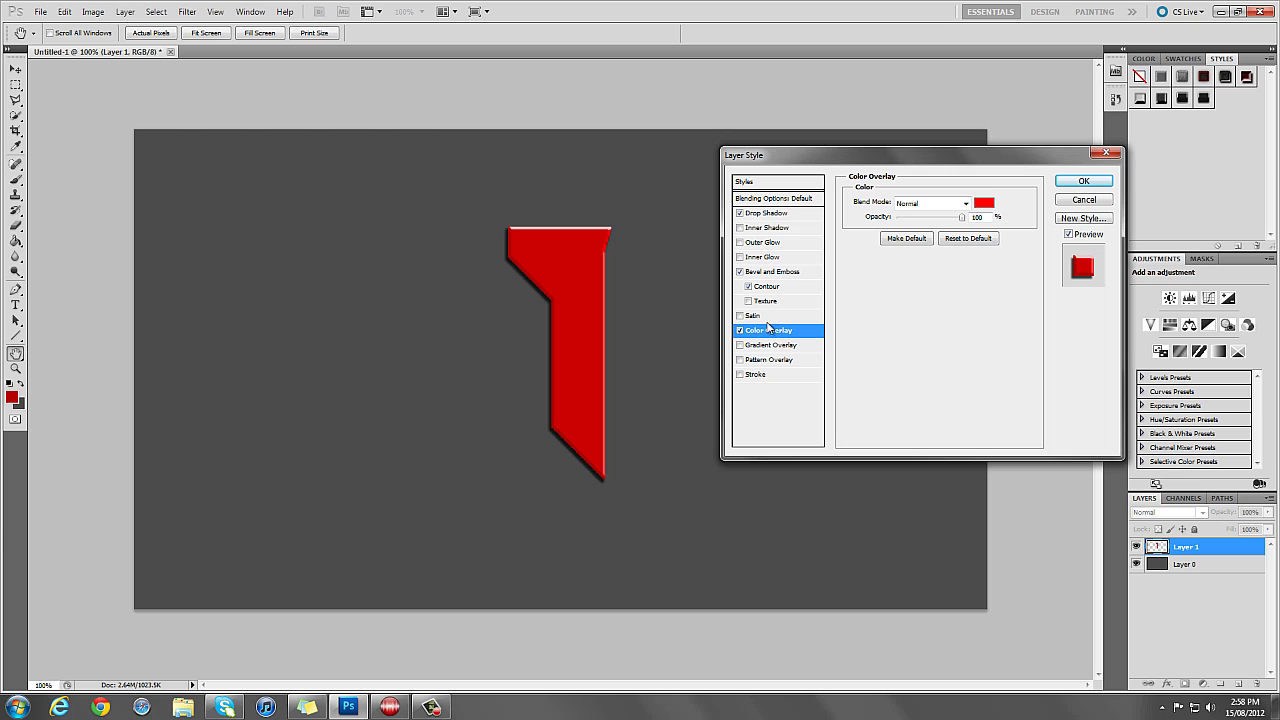
click(984, 203)
mouse_move(218, 370)
mouse_down()
mouse_move(223, 531)
mouse_move(157, 408)
mouse_move(104, 354)
mouse_up()
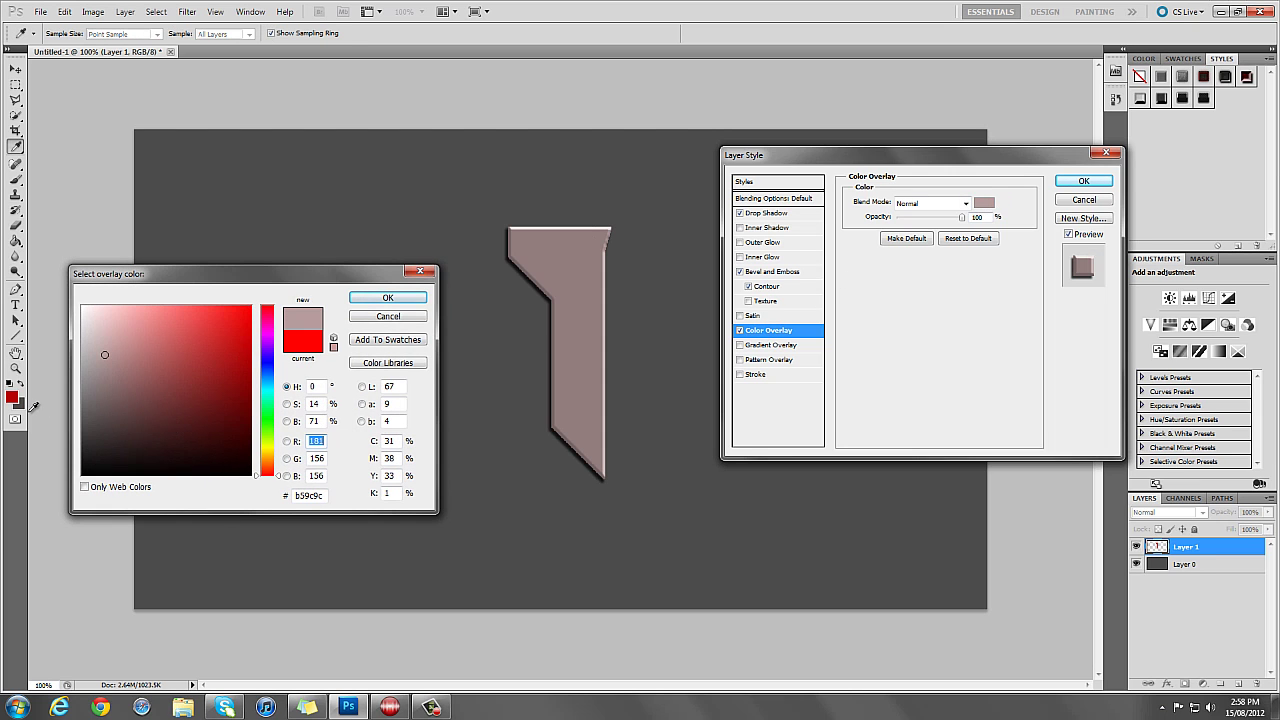
drag(138, 446, 58, 440)
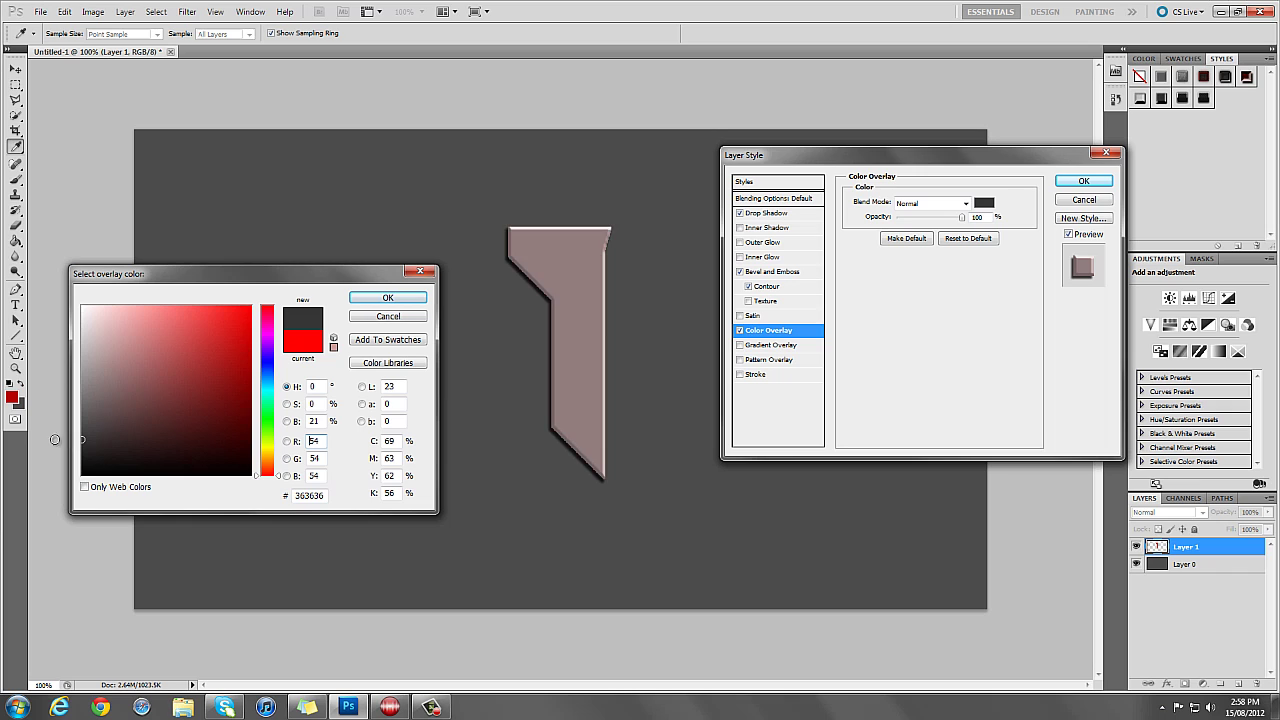
click(388, 298)
click(740, 331)
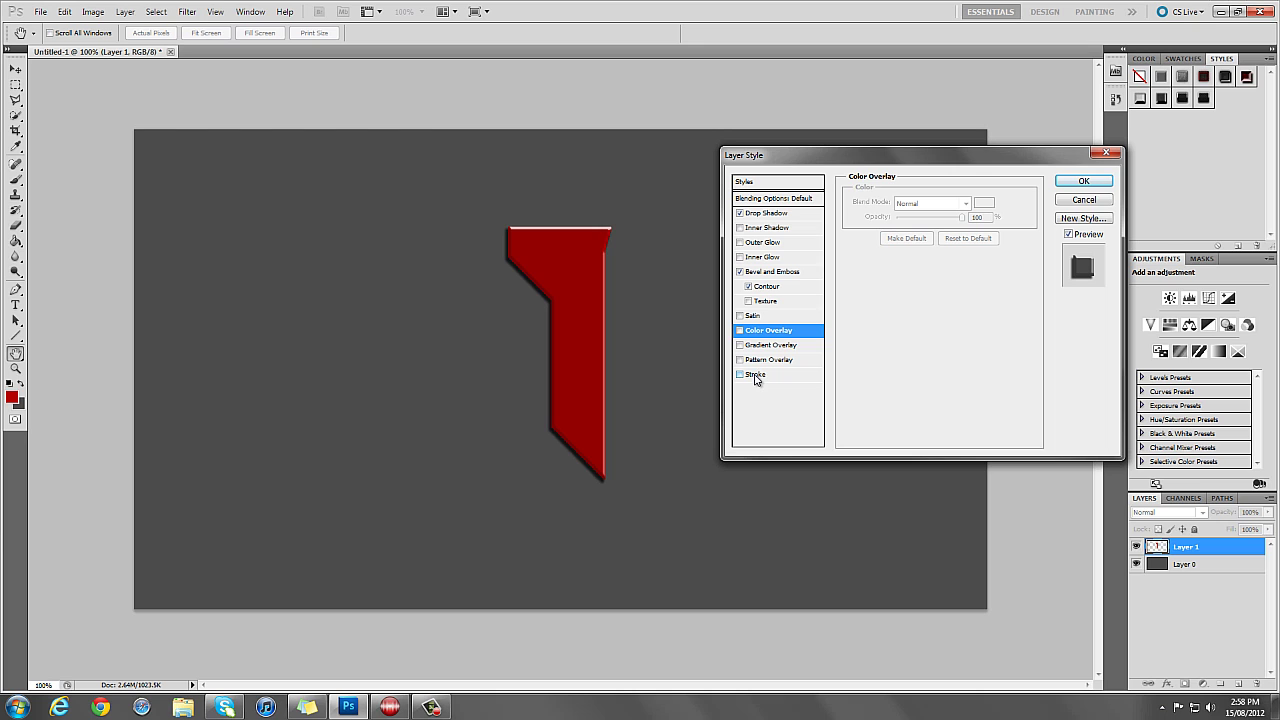
click(768, 346)
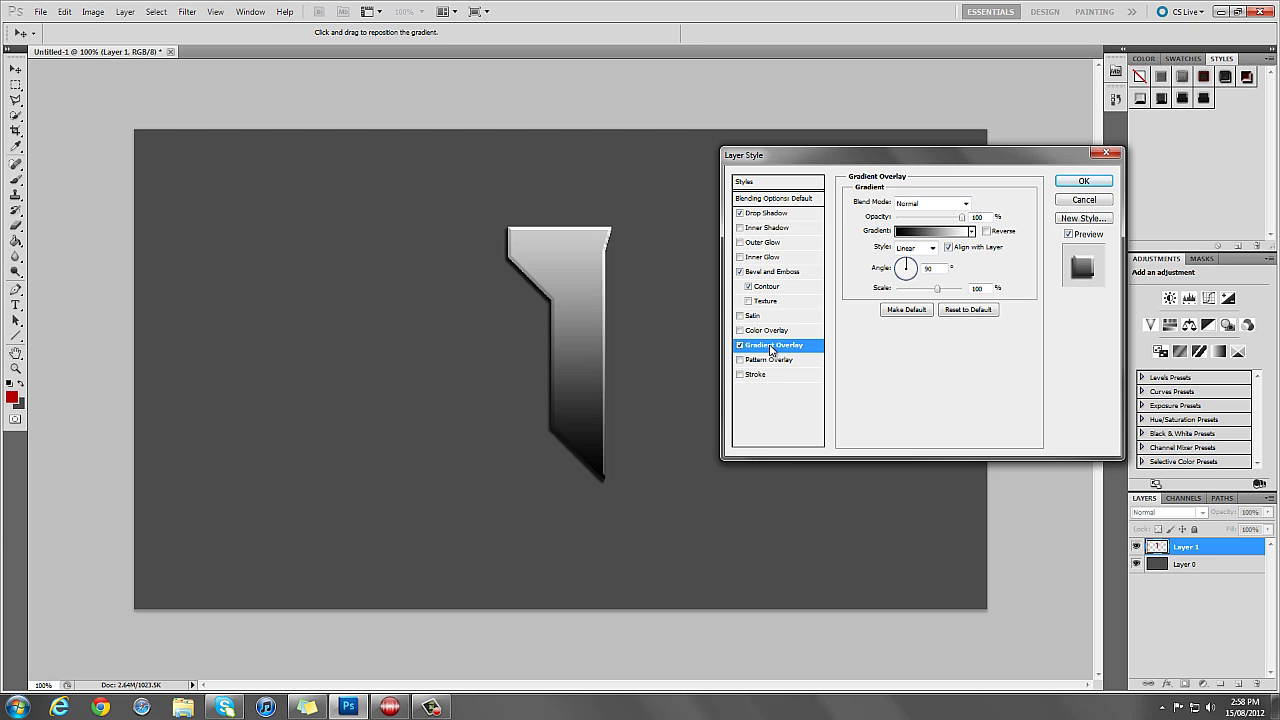
Set the overlay gradient's right stop to red in the Gradient Editor.
click(950, 234)
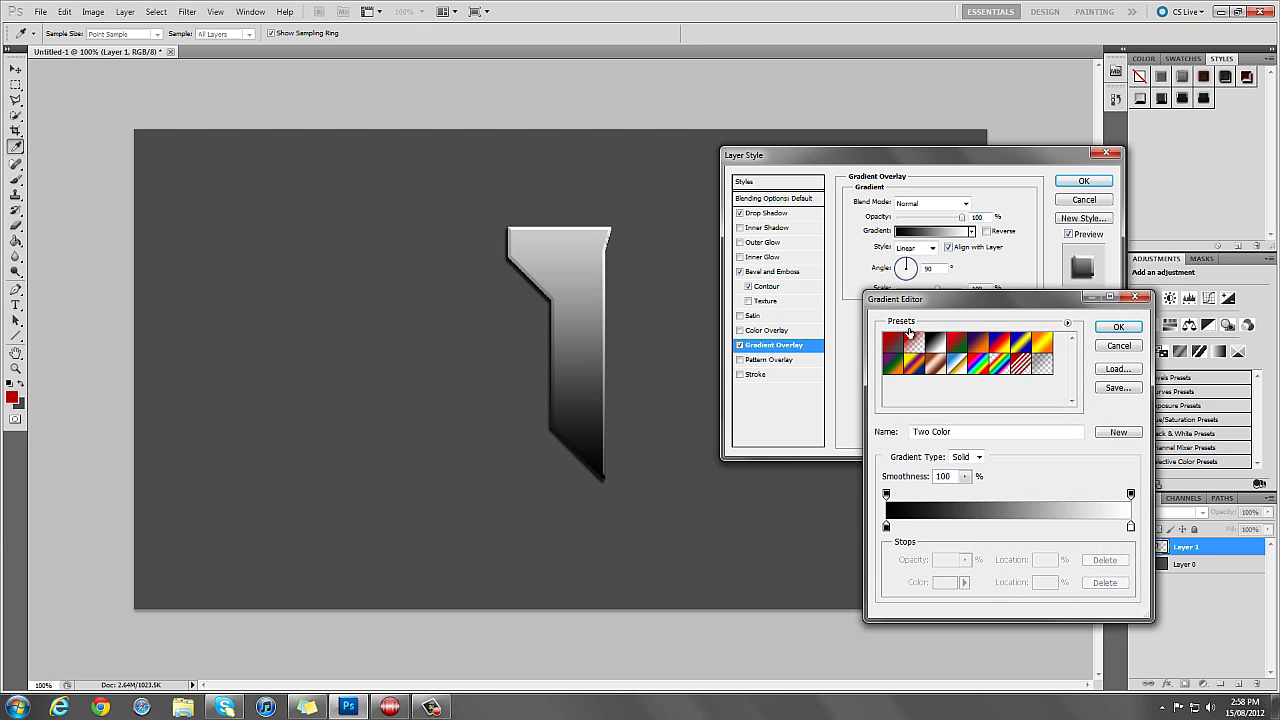
double_click(1130, 527)
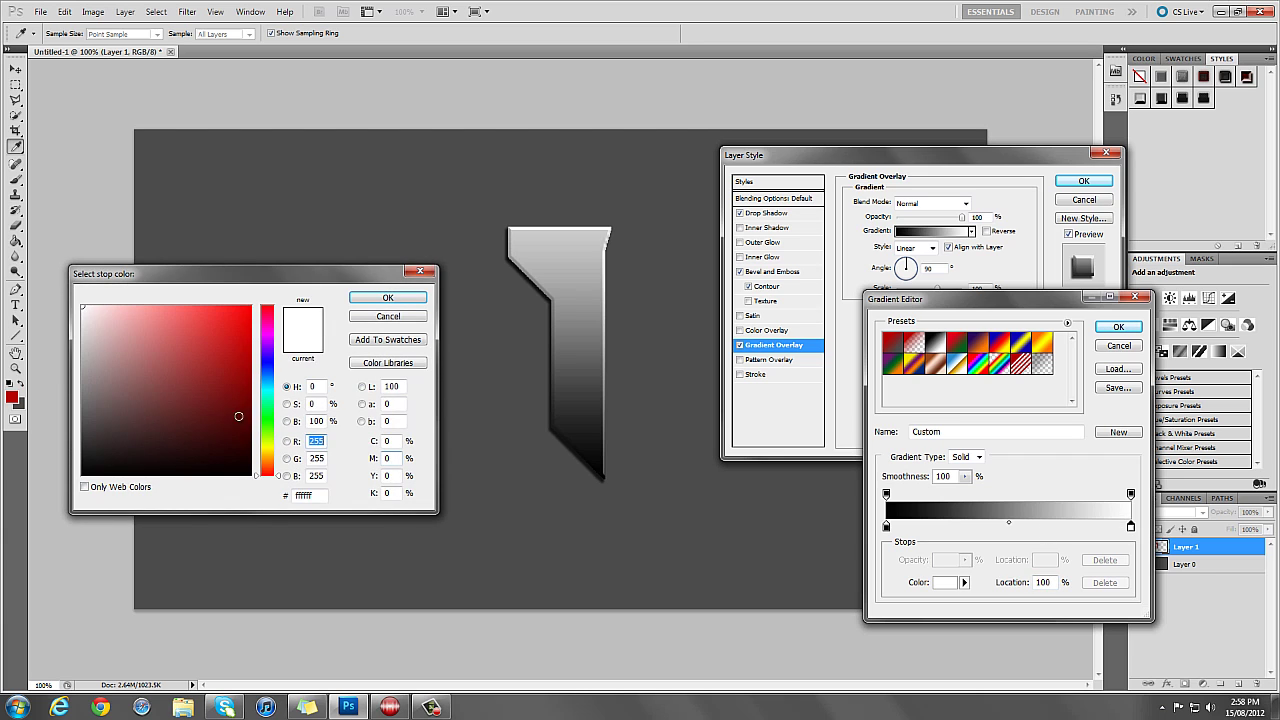
click(250, 308)
click(388, 298)
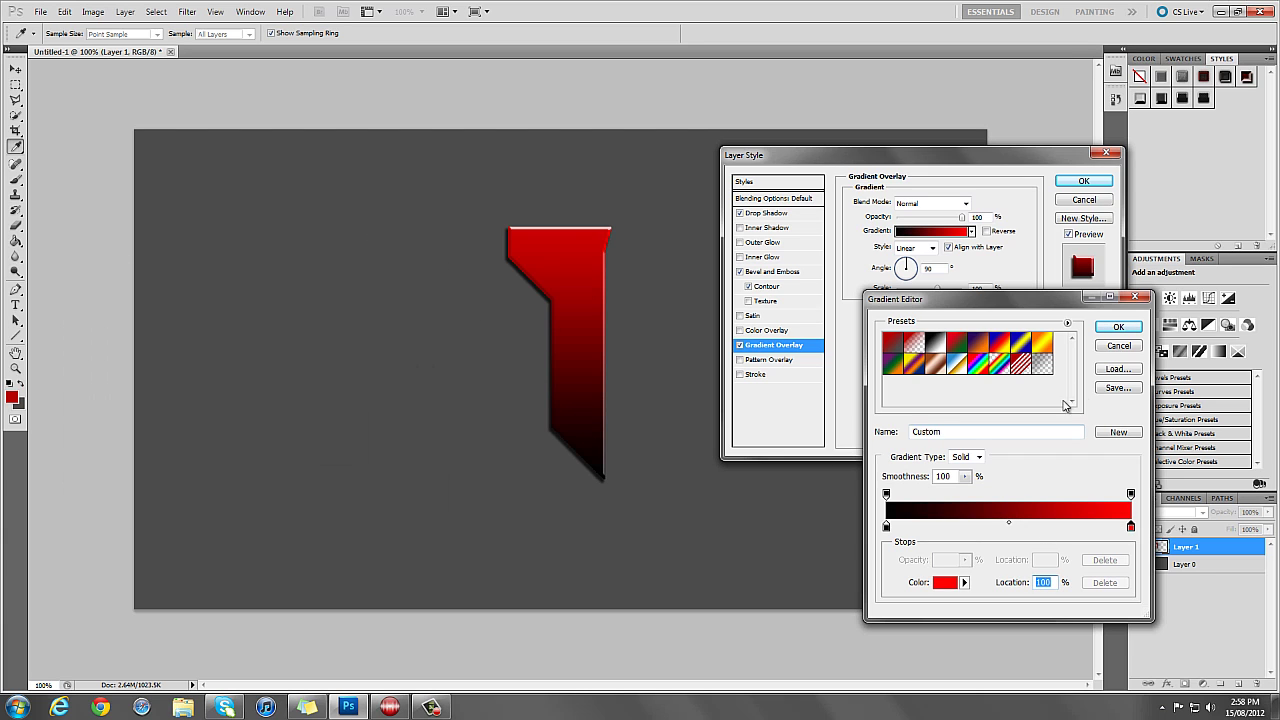
Add a black stop near the right end, reverse the gradient and rescale it to leave a red tip.
click(1114, 528)
double_click(1114, 528)
drag(243, 400, 329, 563)
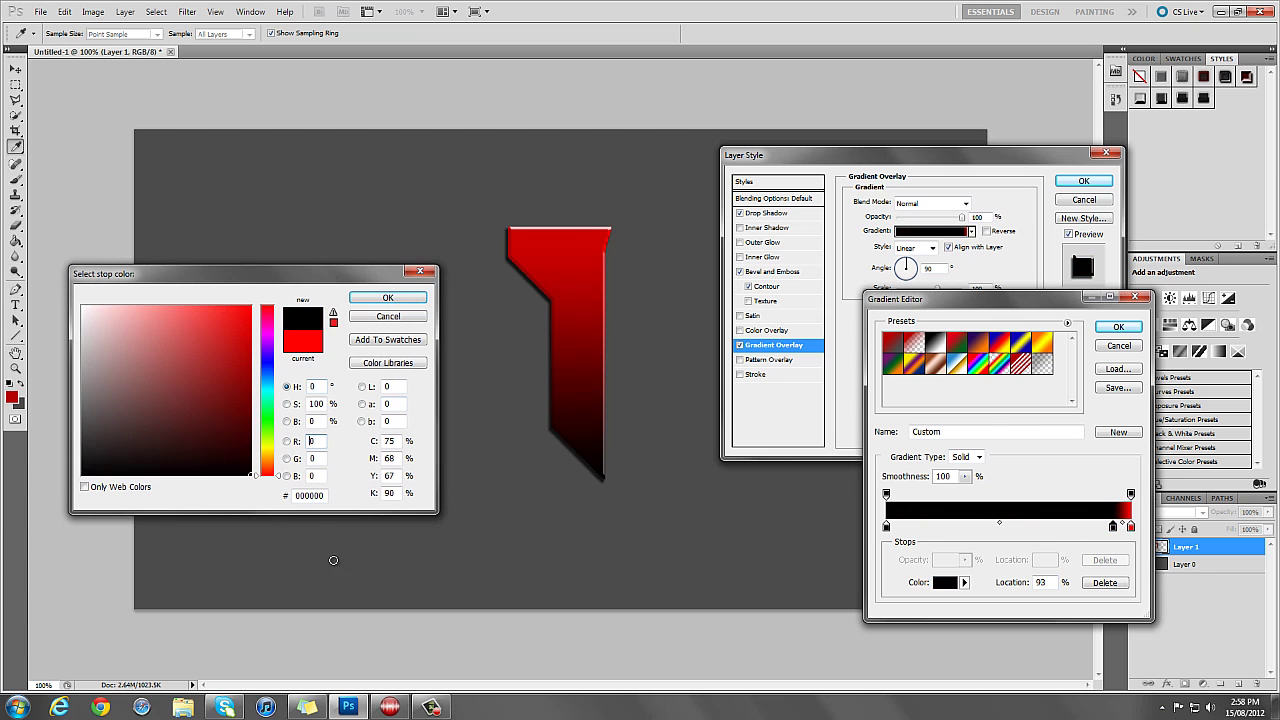
click(388, 298)
click(1119, 332)
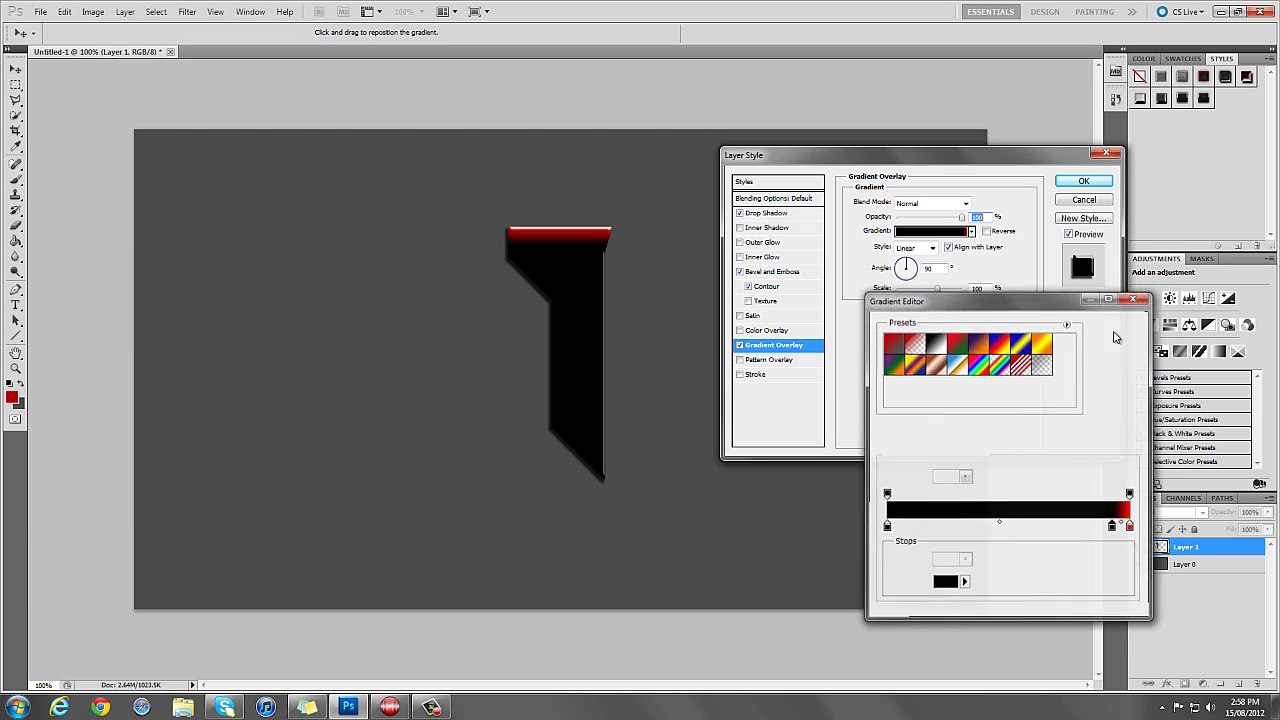
click(986, 231)
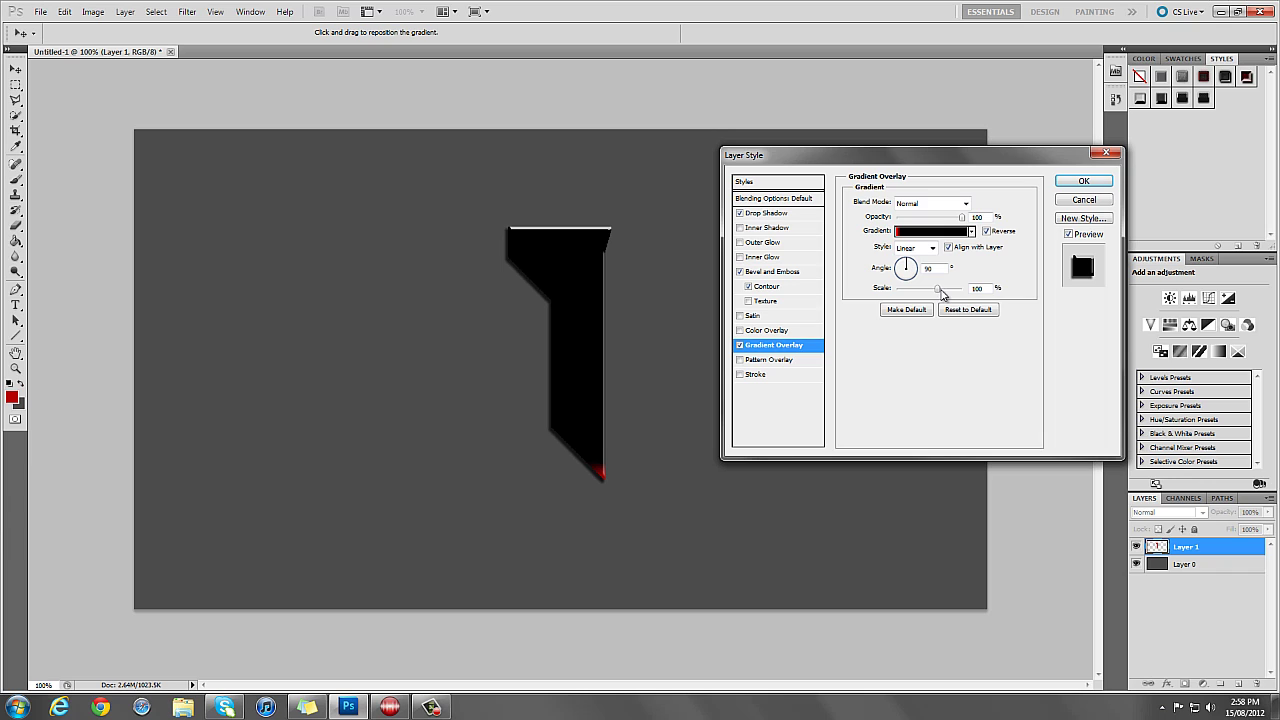
mouse_move(940, 295)
mouse_down()
mouse_move(951, 290)
mouse_move(906, 292)
mouse_move(940, 302)
mouse_up()
Try a stroke and a black-and-grey checker Pattern Overlay, then turn both off.
click(757, 375)
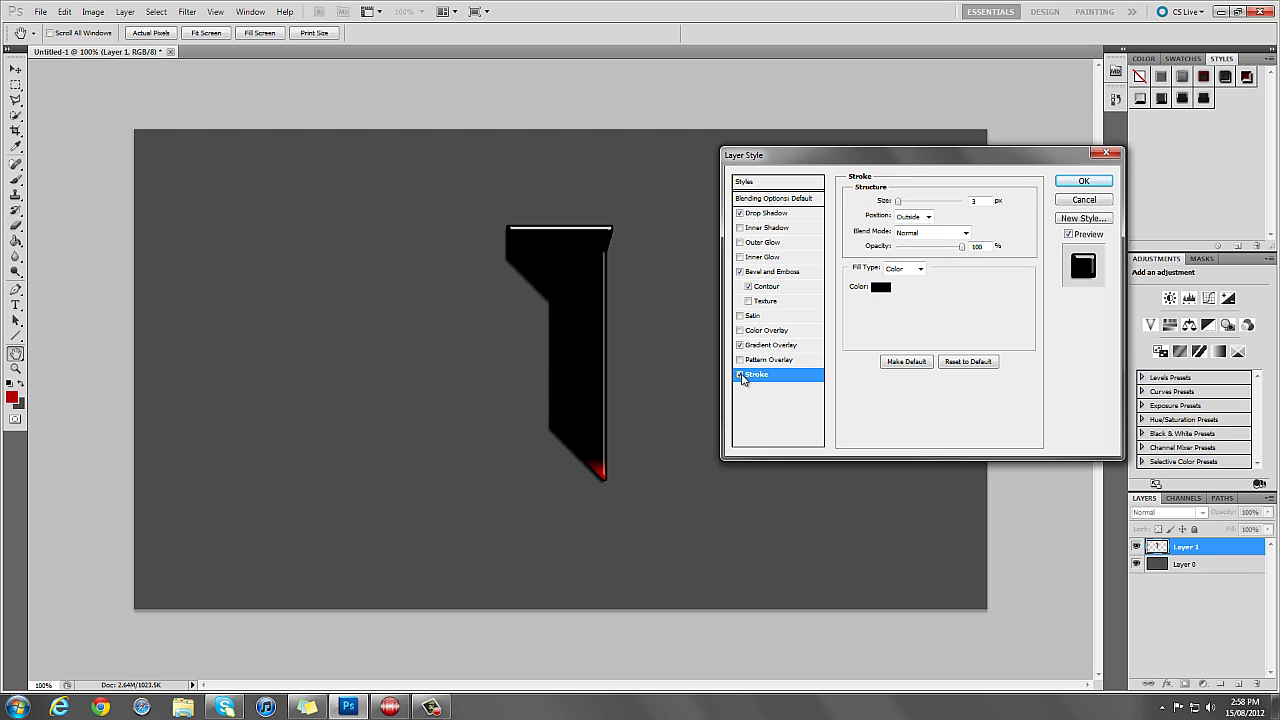
click(740, 374)
click(762, 360)
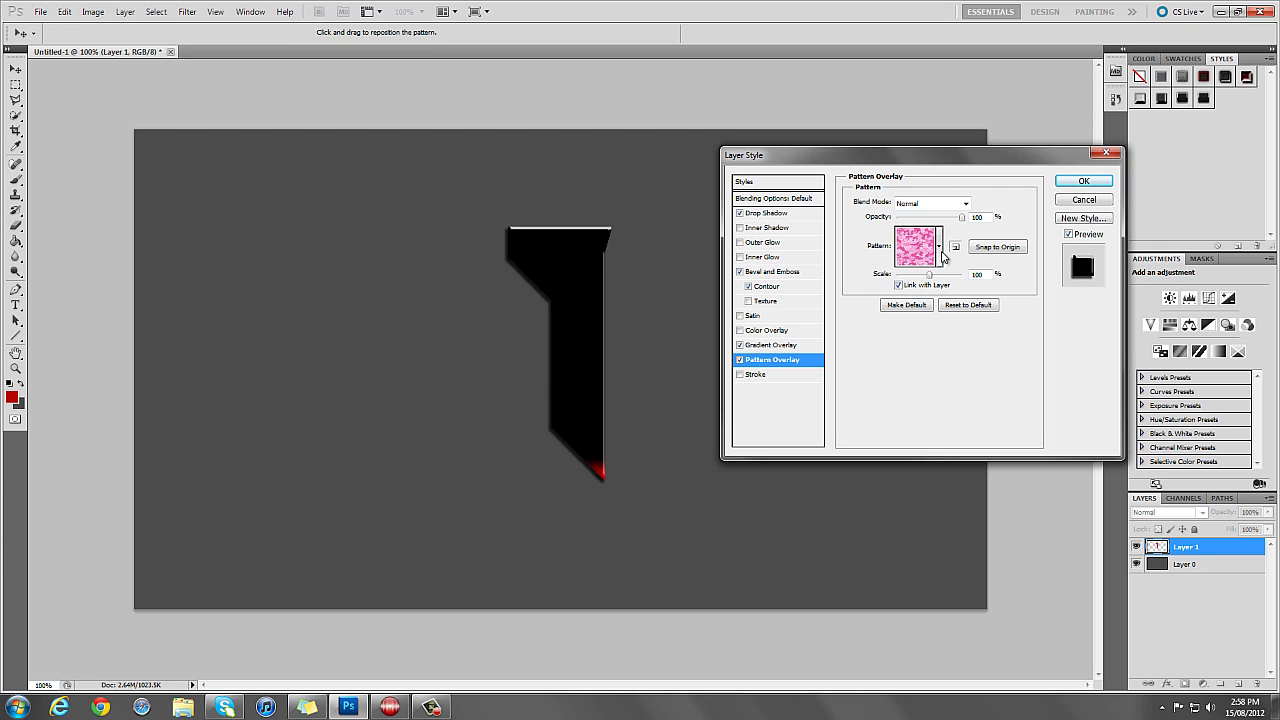
click(939, 246)
scroll(940, 340, down, 1)
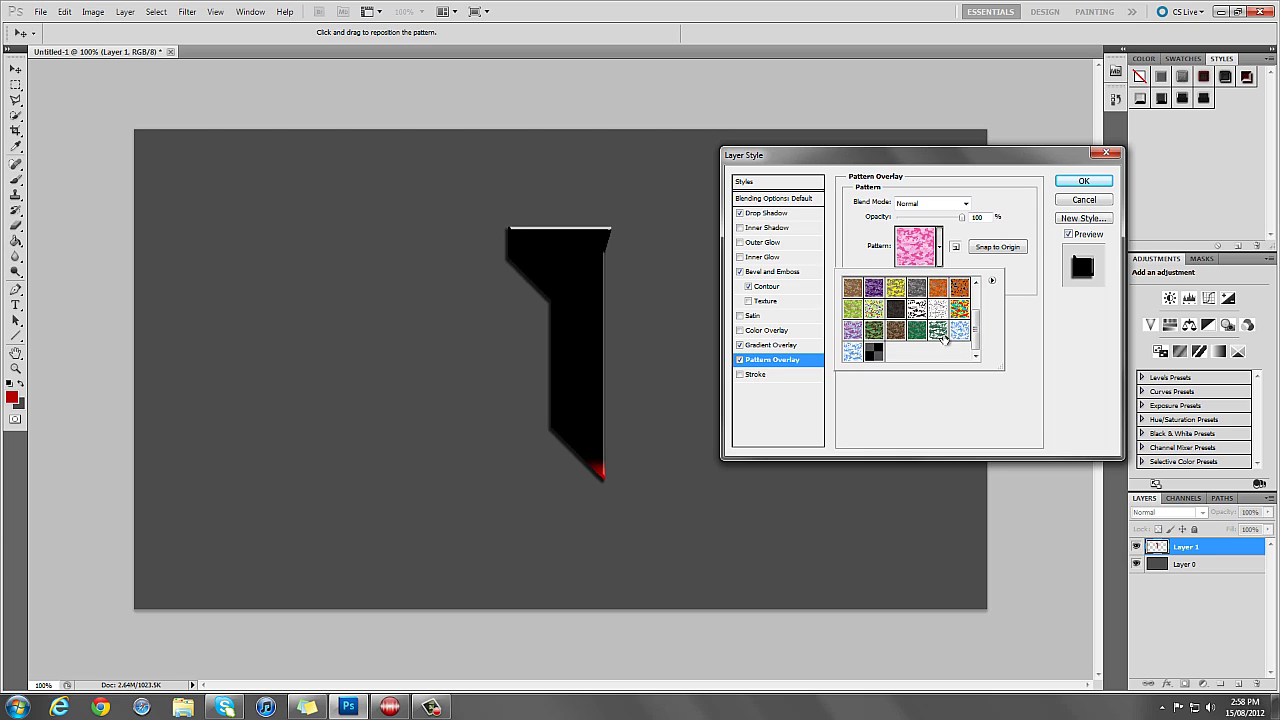
click(875, 355)
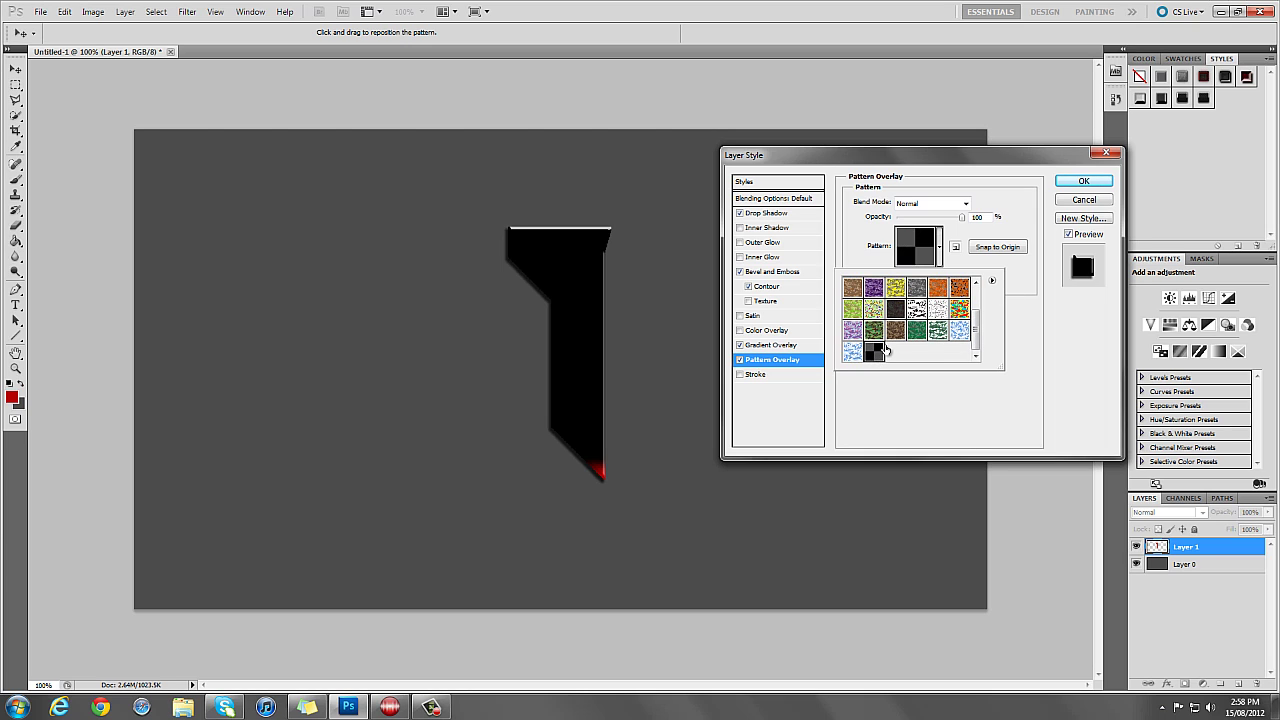
click(1019, 383)
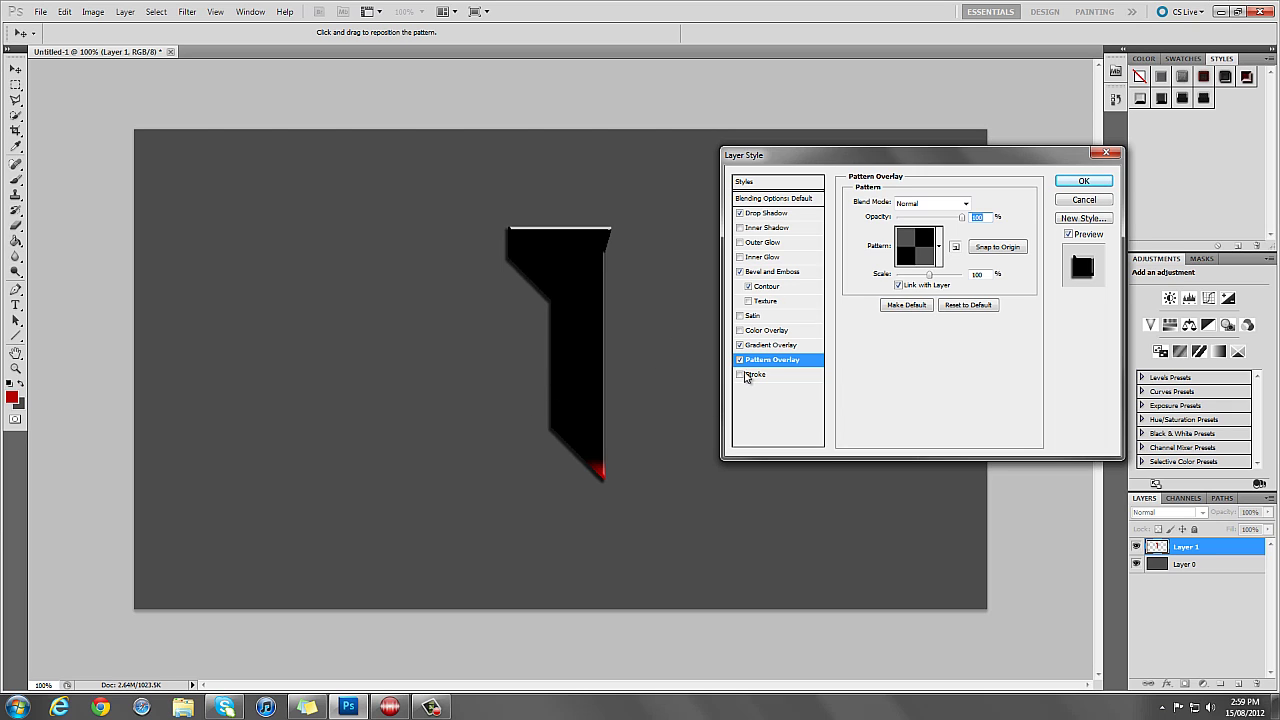
click(740, 360)
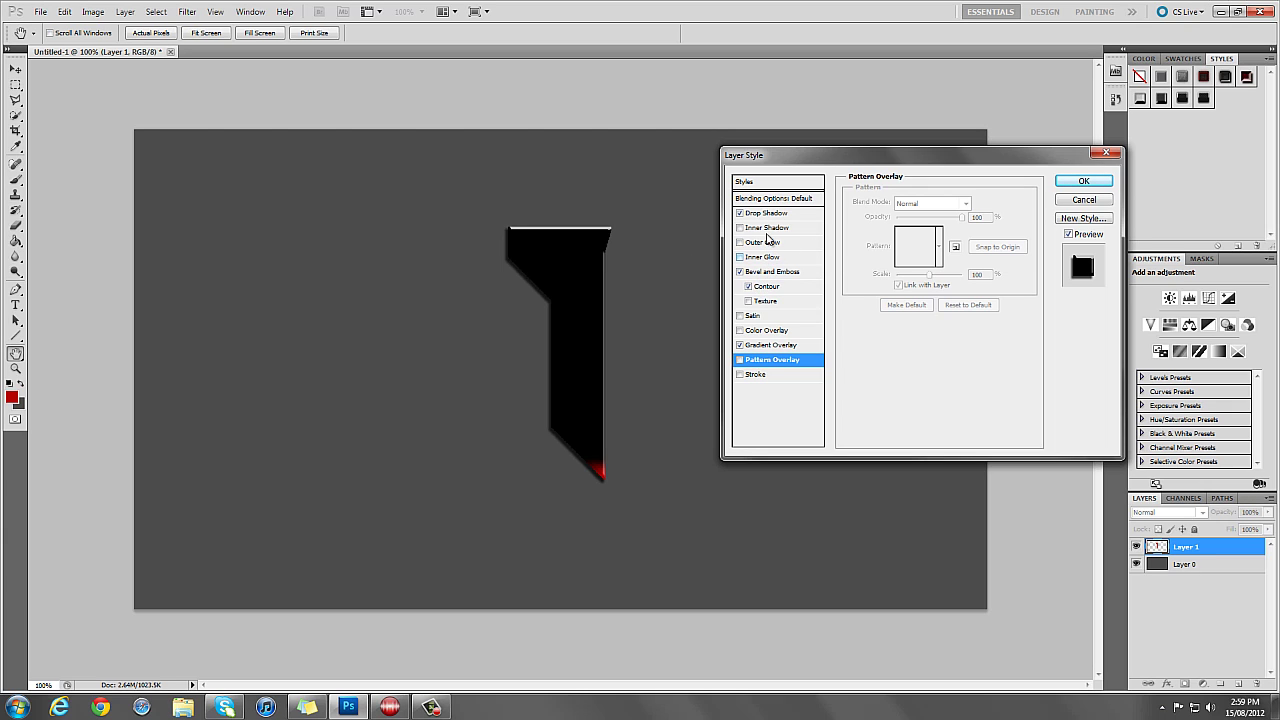
Toggle an inner shadow on and off, then cancel the Layer Style dialog.
click(757, 229)
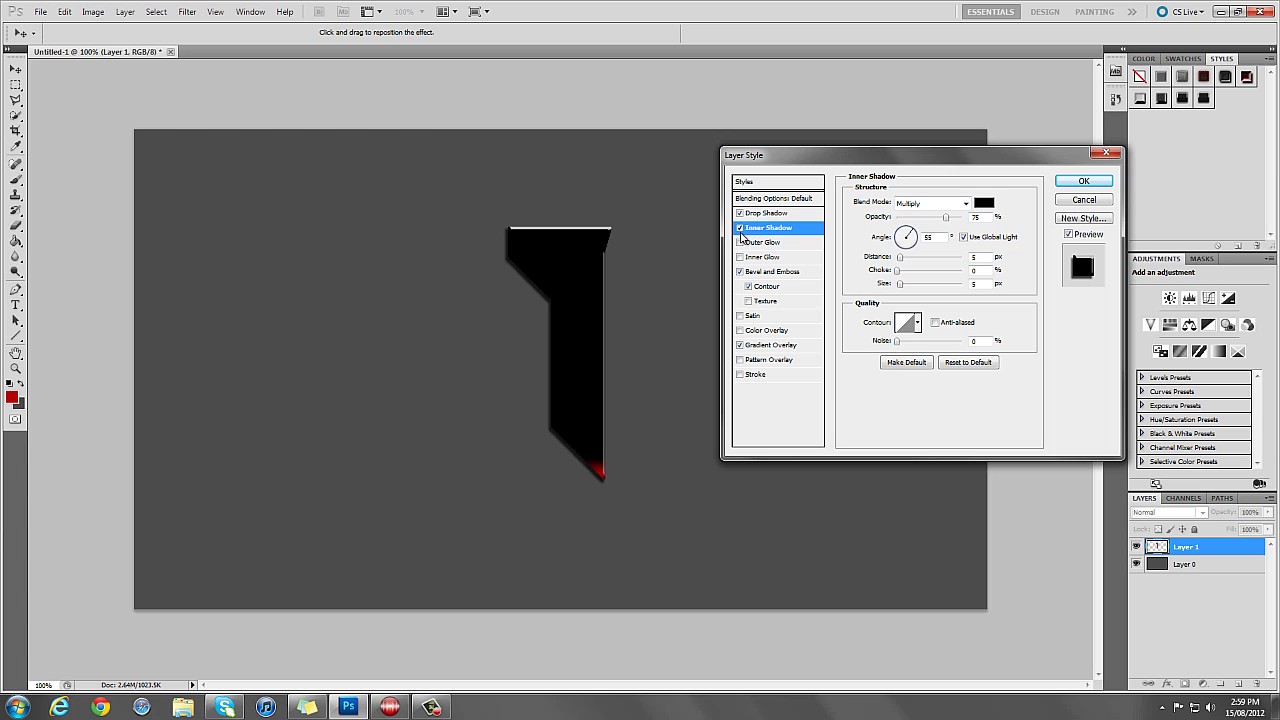
click(740, 228)
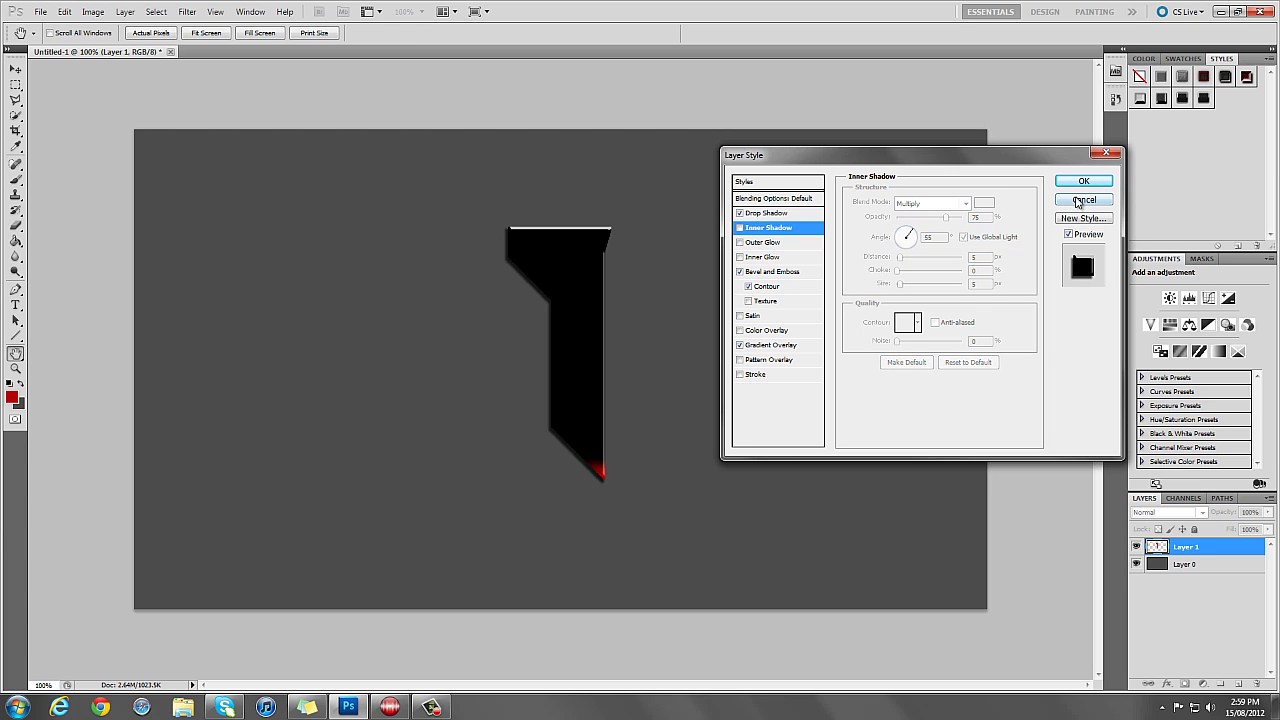
click(1080, 200)
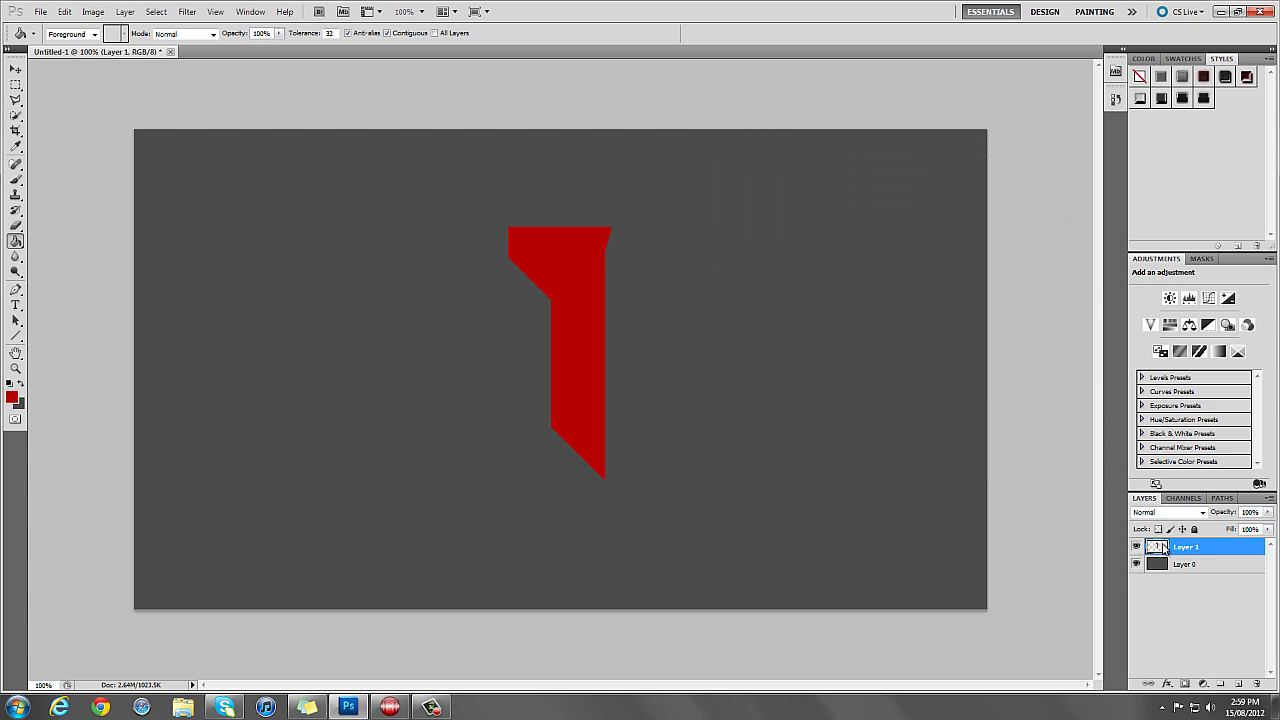
In Layer 1's Blending Options, enable Drop Shadow, Bevel and Emboss with Contour, and Gradient Overlay.
right_click(1180, 547)
click(1180, 245)
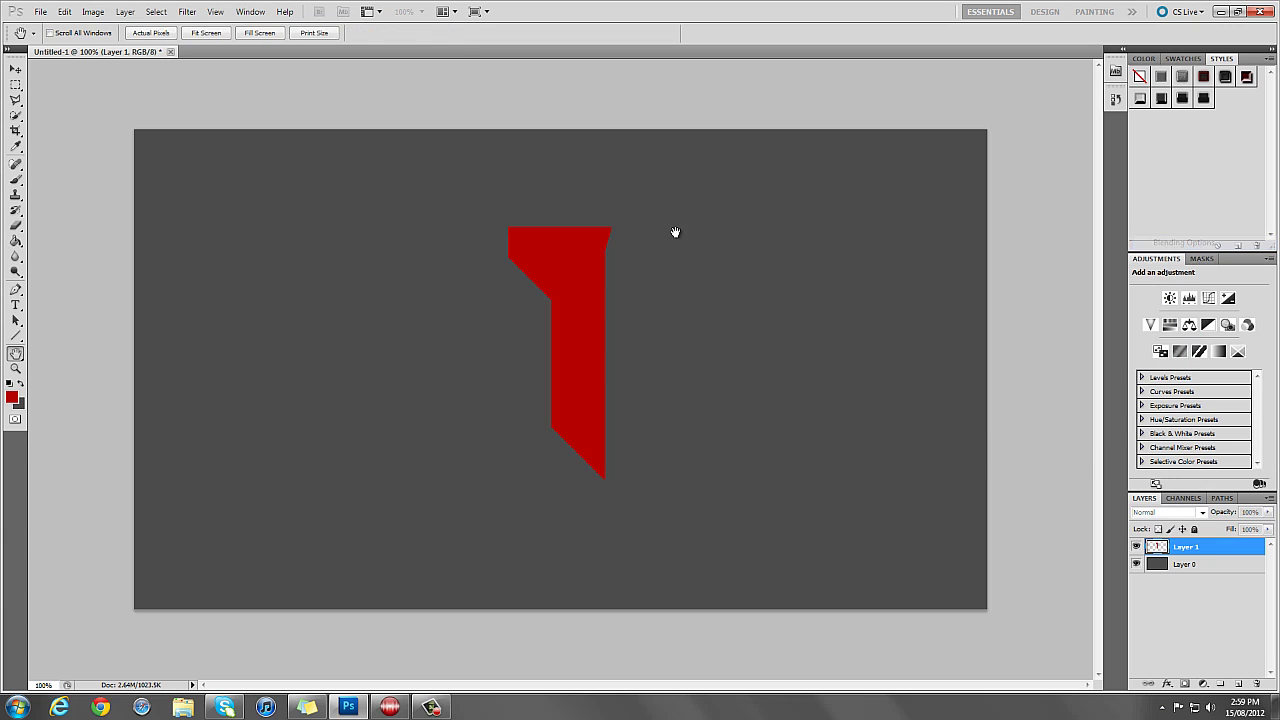
click(765, 213)
click(768, 271)
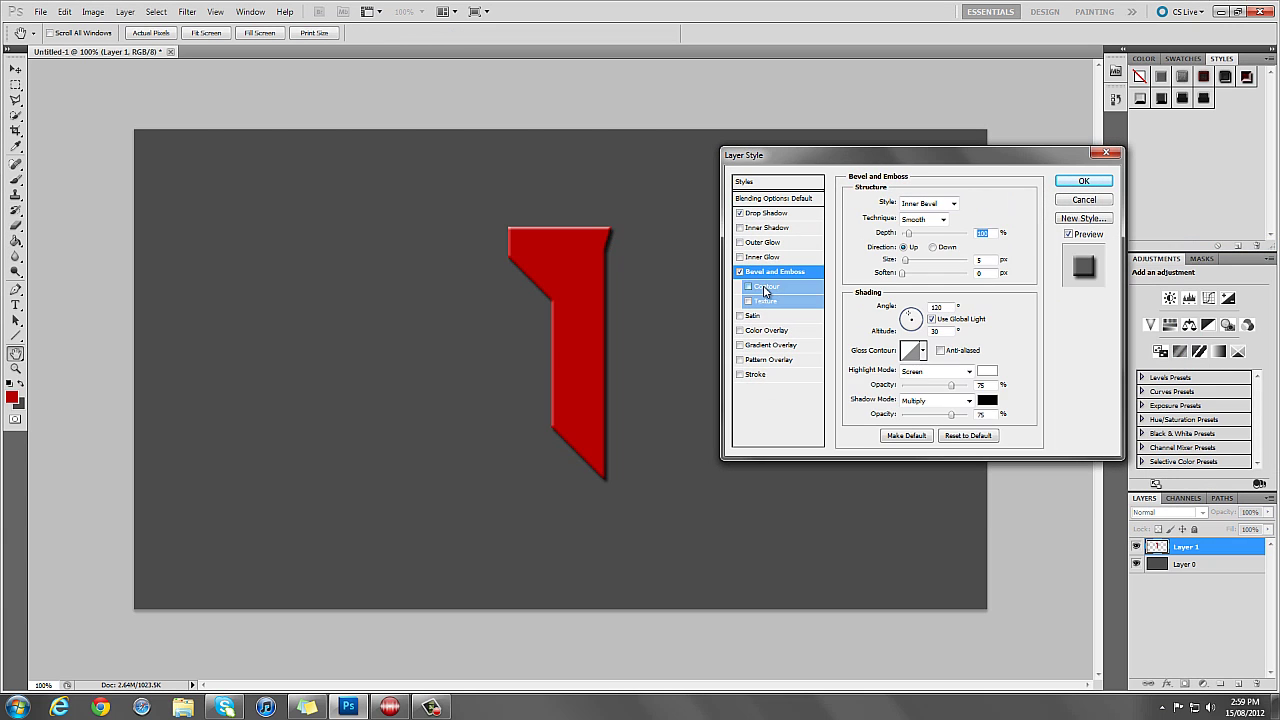
click(766, 287)
click(776, 346)
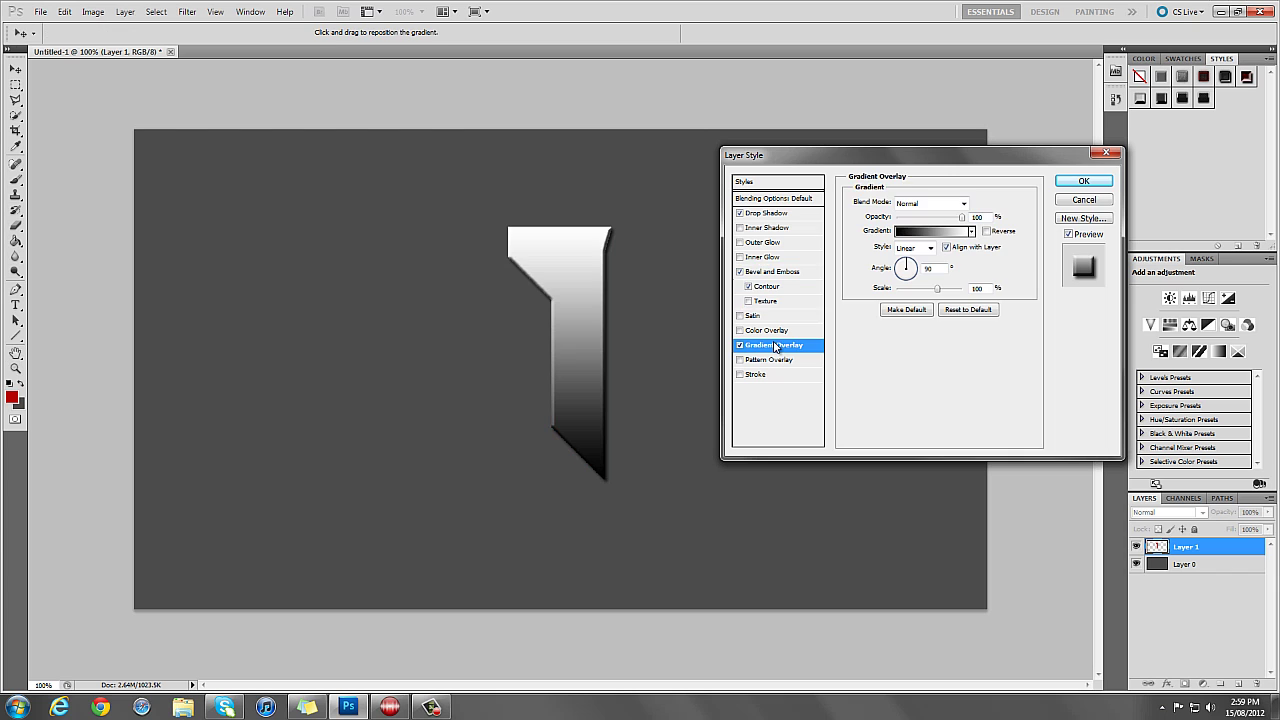
Edit the overlay gradient: right stop pure red, plus a black stop at 96%.
click(927, 237)
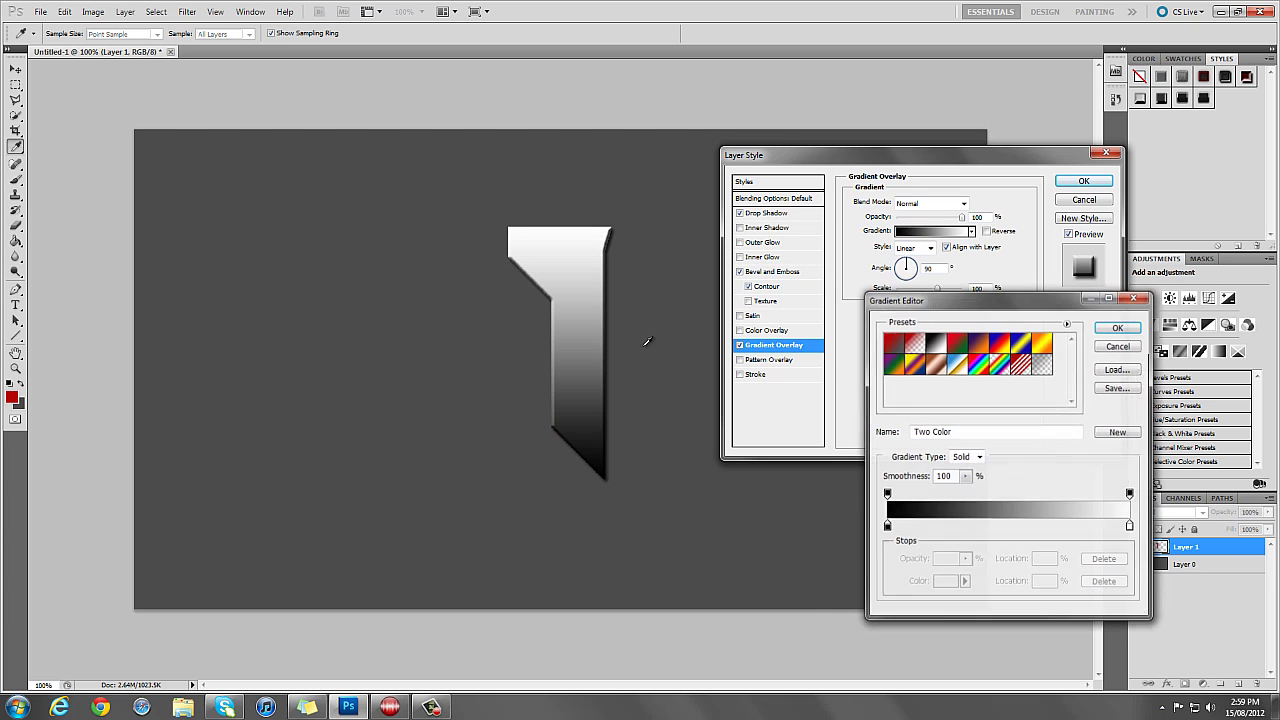
click(1130, 526)
double_click(1130, 526)
click(250, 308)
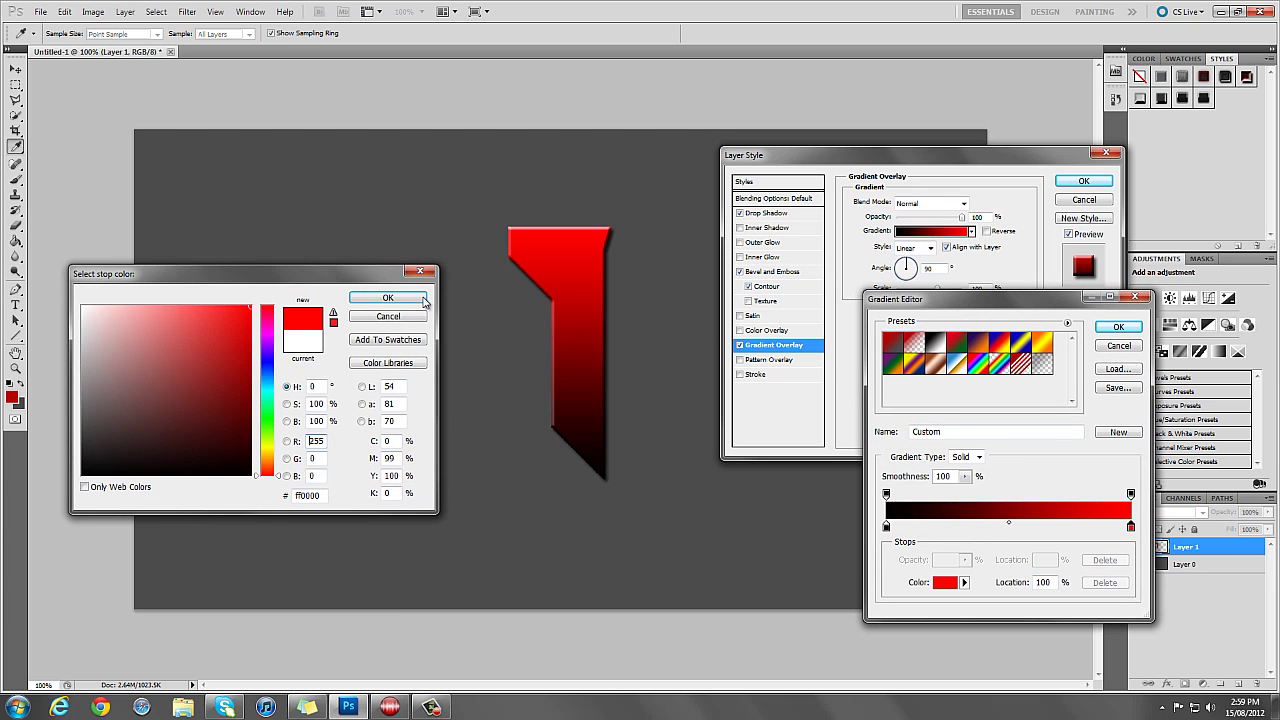
click(386, 298)
click(1121, 528)
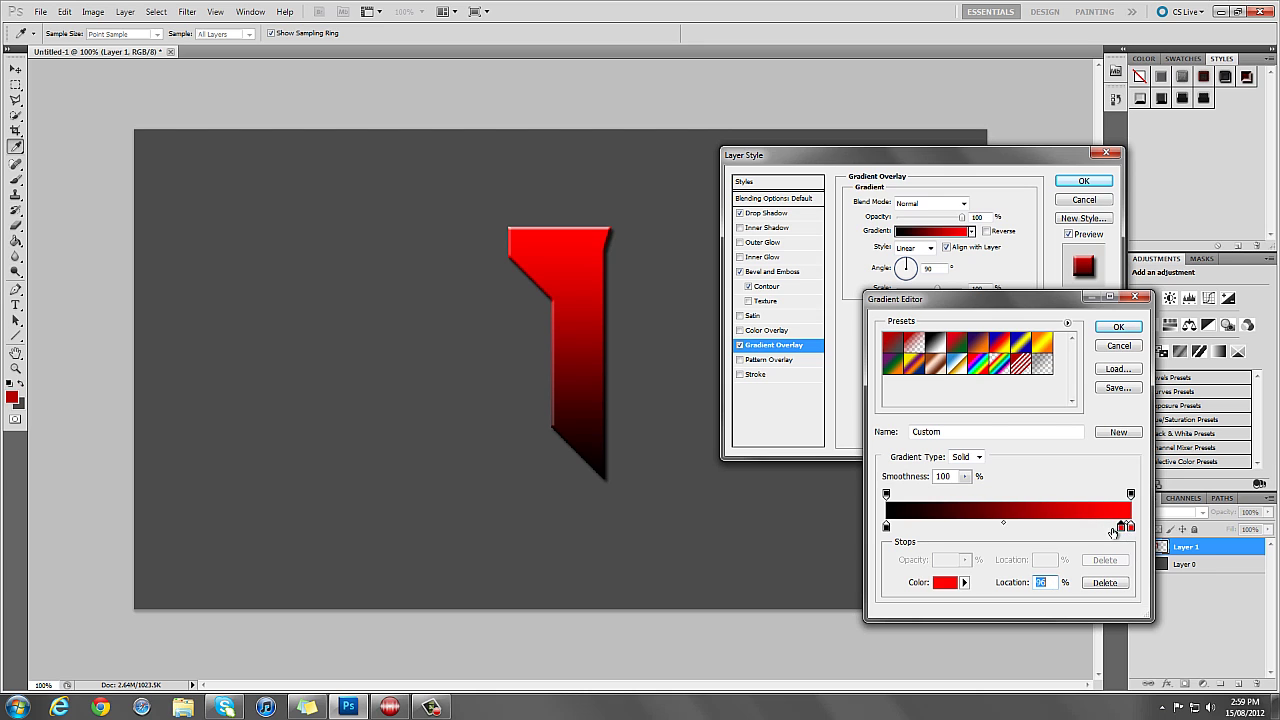
double_click(1121, 527)
click(186, 423)
drag(186, 423, 252, 476)
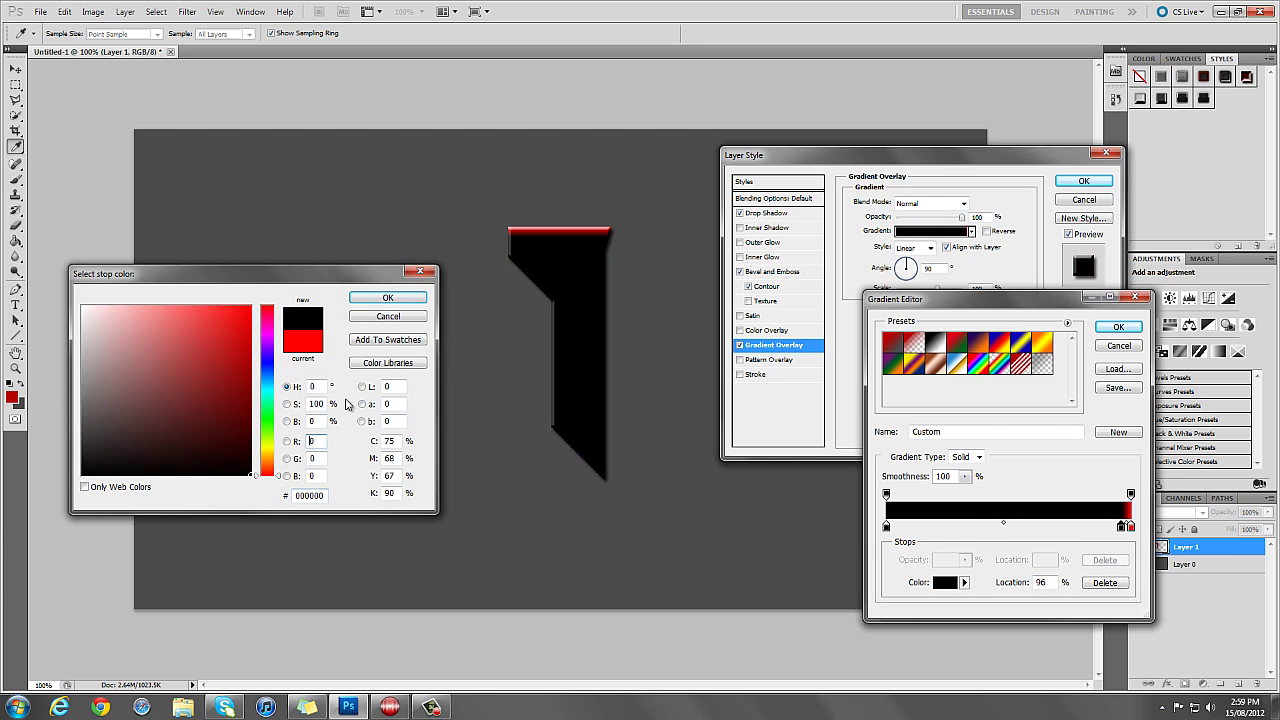
click(387, 299)
Reverse the gradient so red sits at the bottom tip, adjust it, and apply the style.
click(1119, 328)
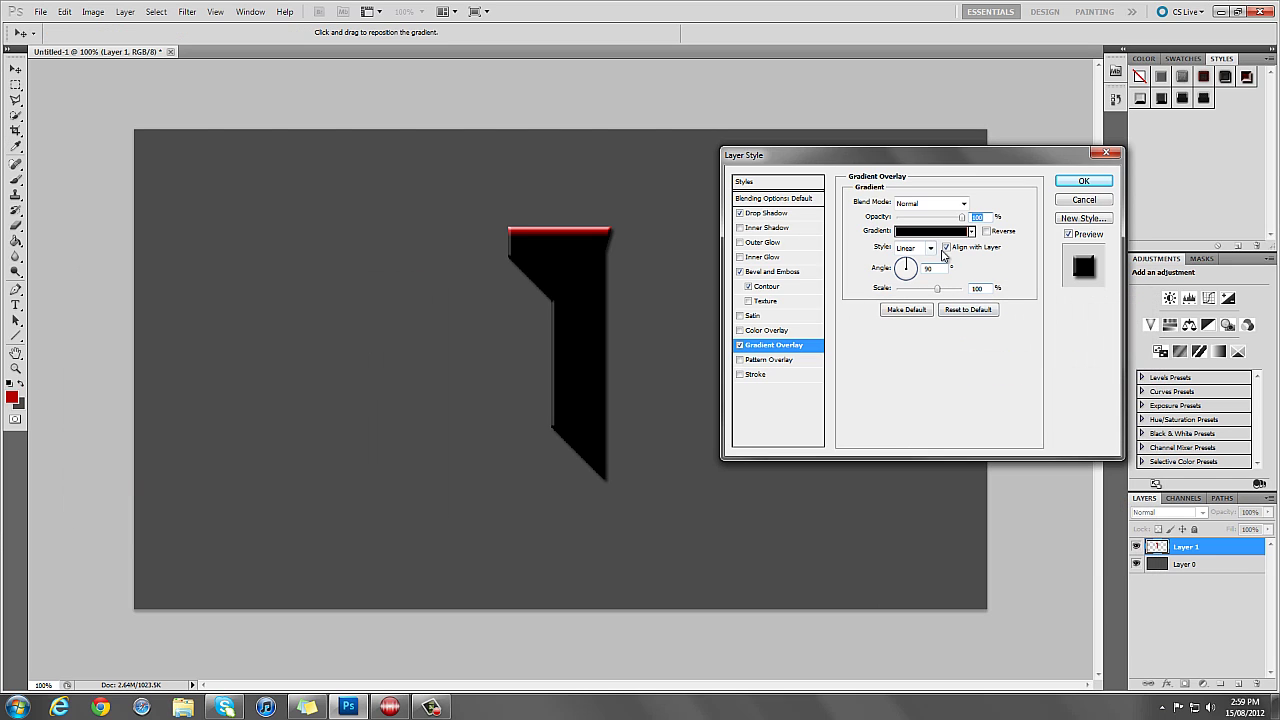
click(986, 231)
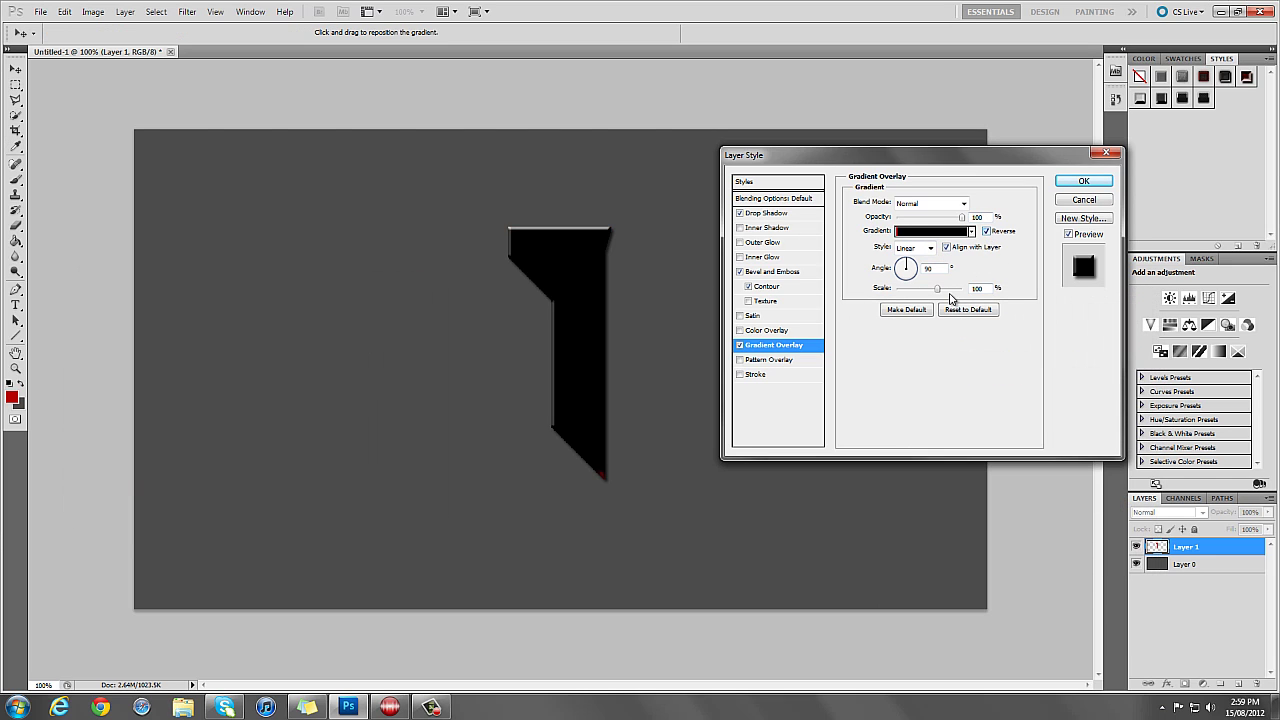
mouse_move(940, 293)
mouse_down()
mouse_move(958, 293)
mouse_move(931, 291)
mouse_up()
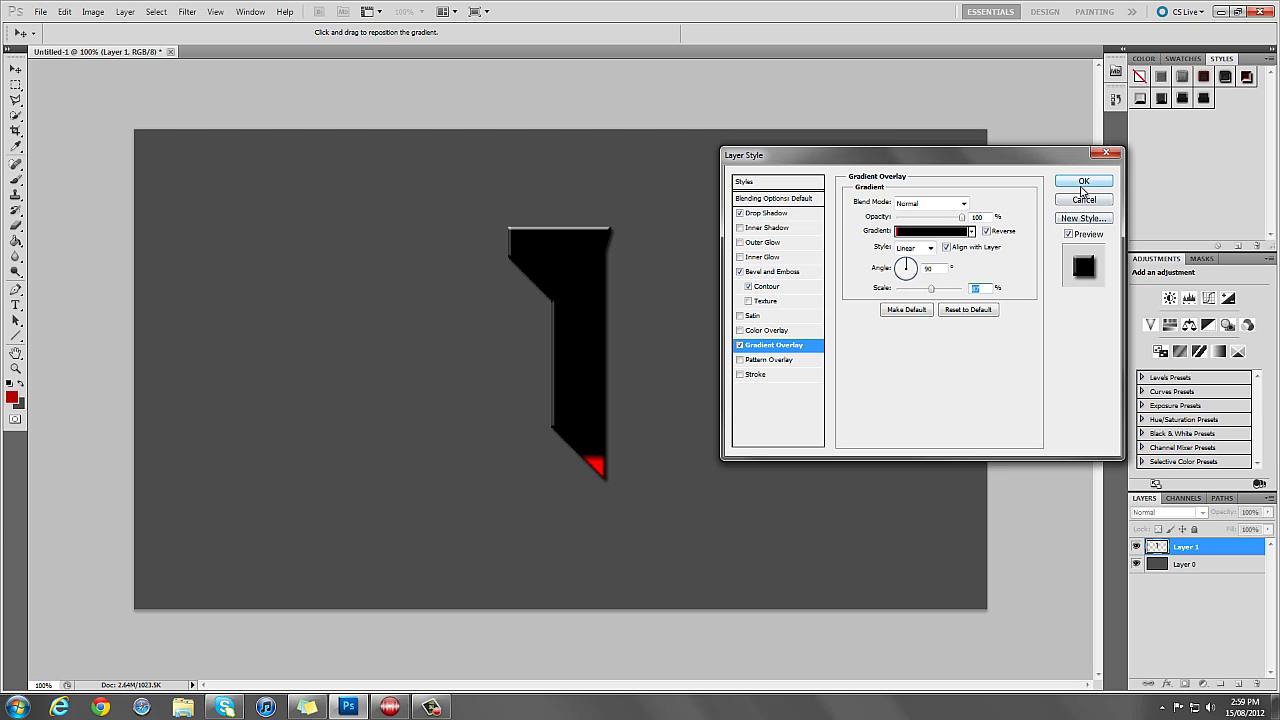
click(1082, 186)
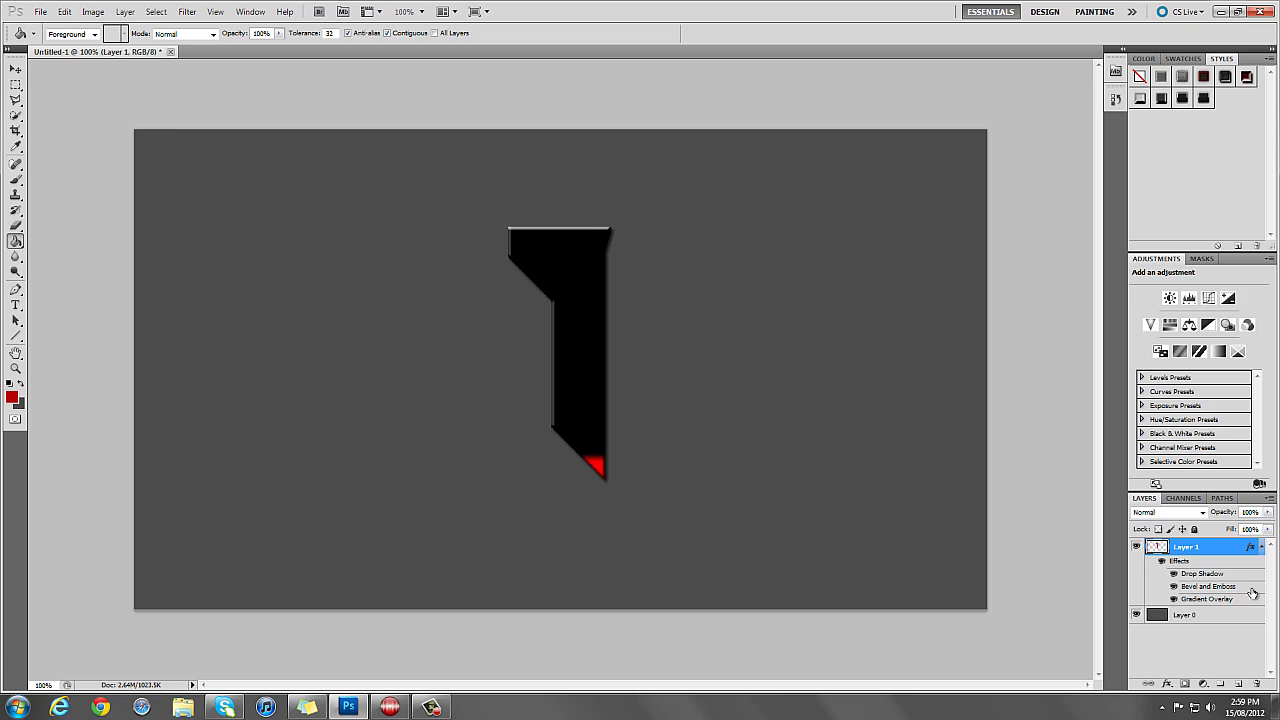
Collapse Layer 1's effects and nudge the shape slightly left and down.
click(1265, 547)
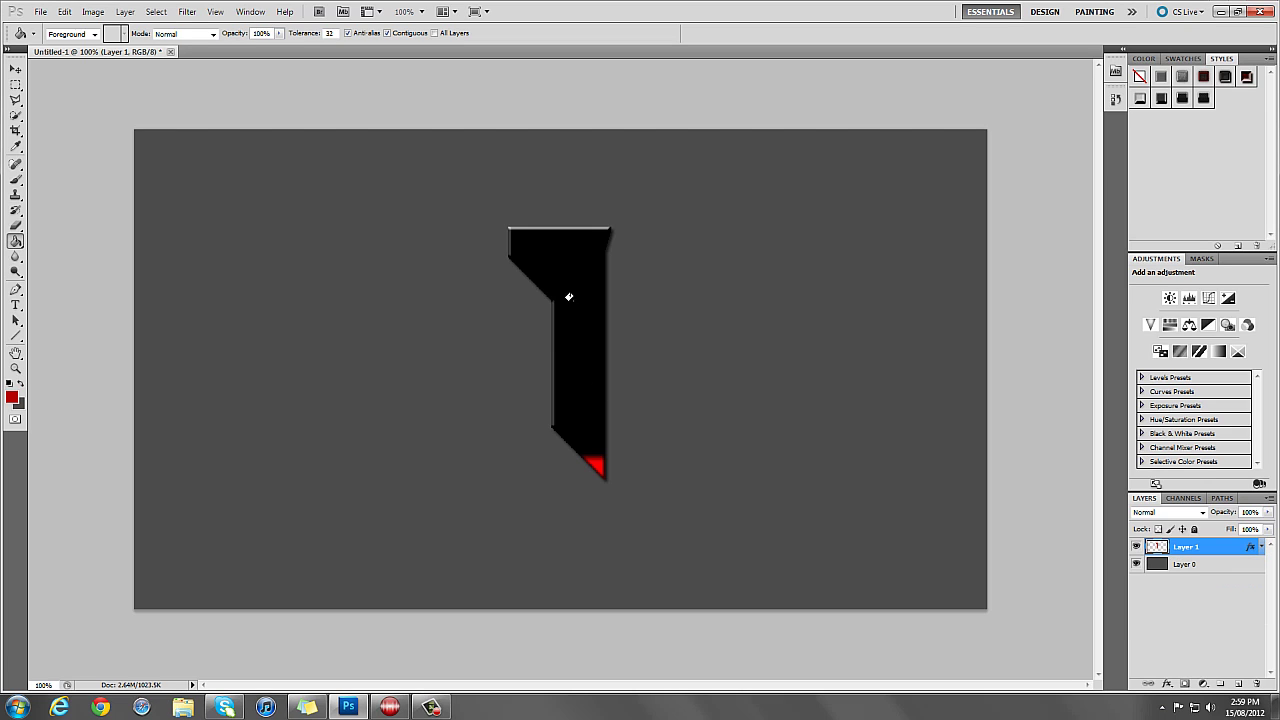
click(16, 70)
drag(459, 398, 429, 410)
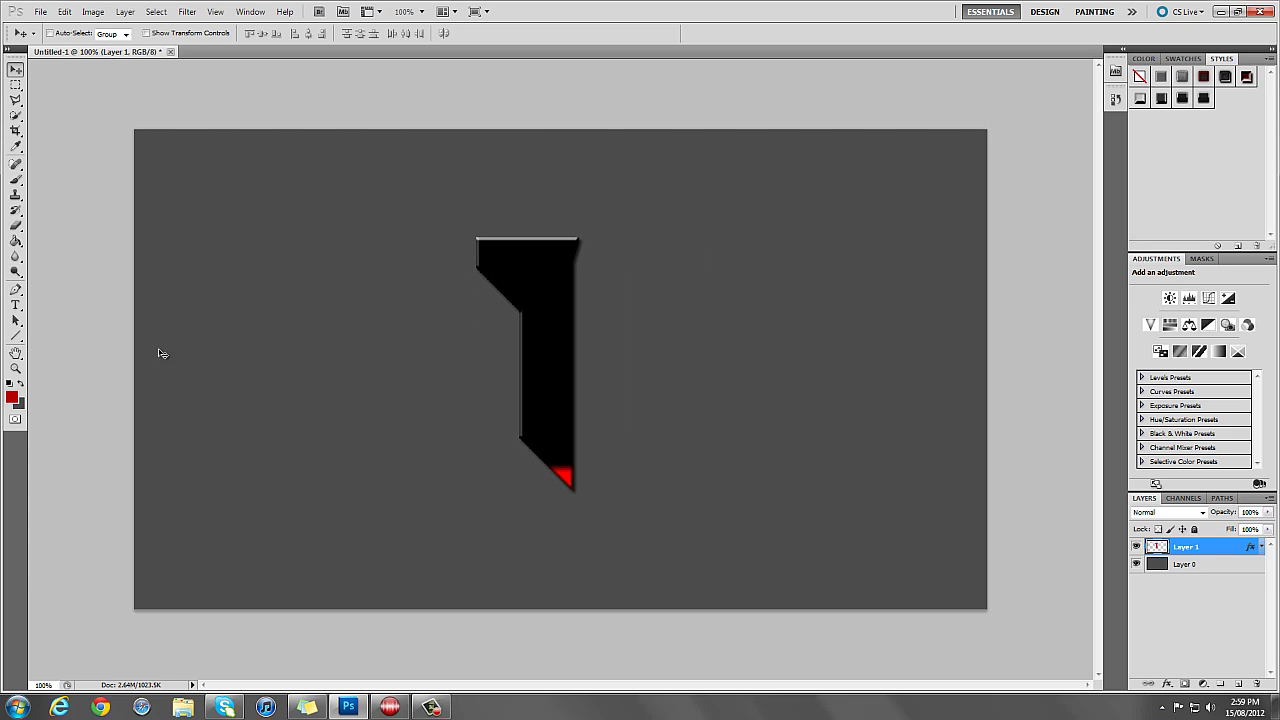
Reduce the Brush tool size to 43 px.
click(16, 180)
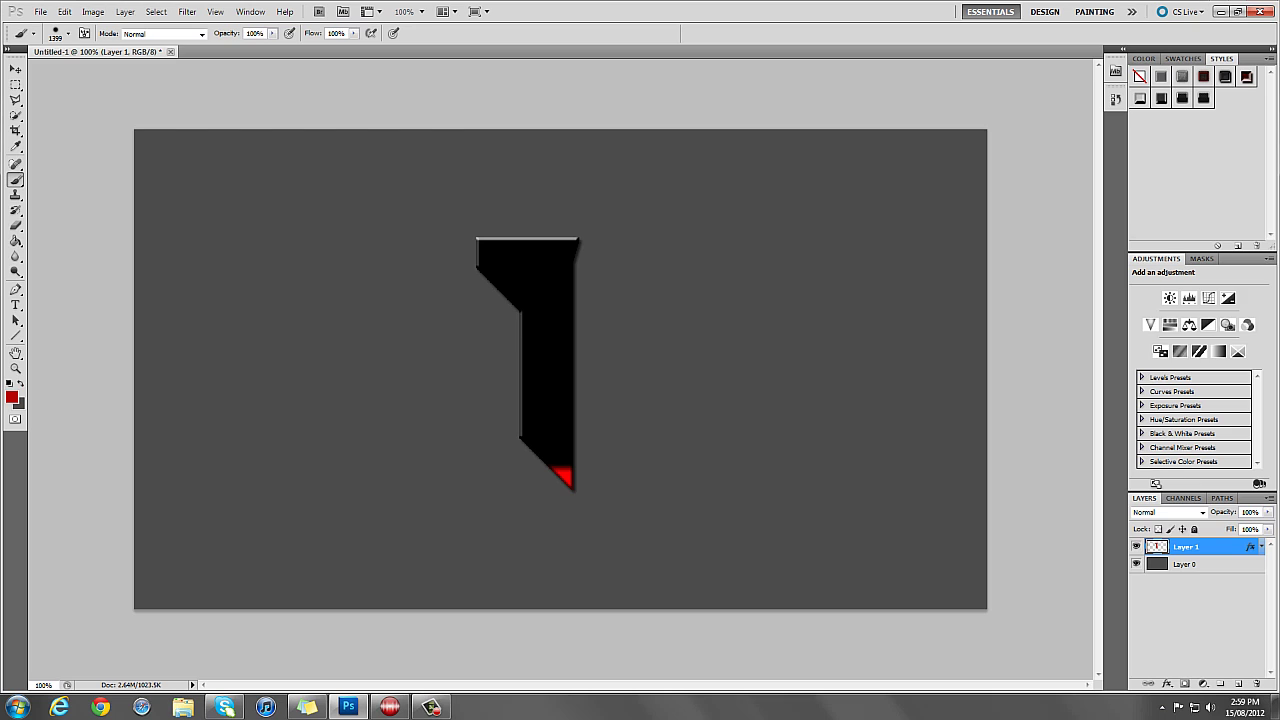
click(70, 32)
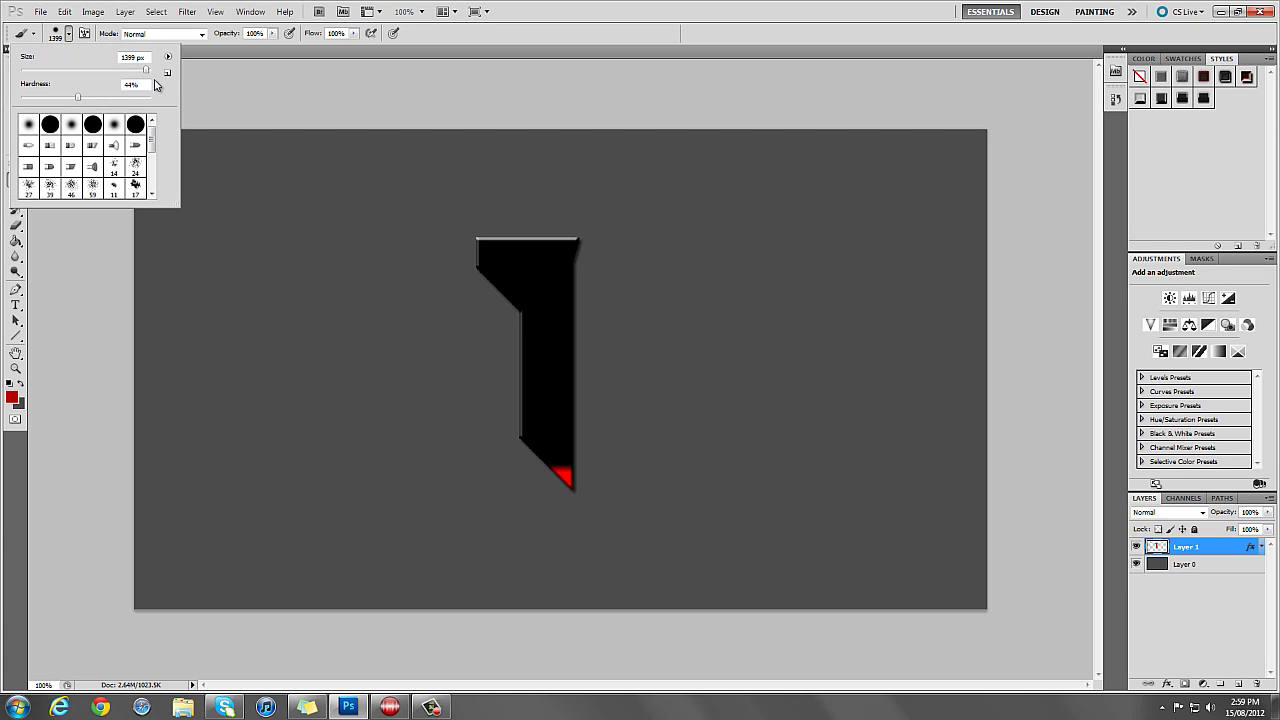
drag(148, 70, 49, 70)
click(507, 271)
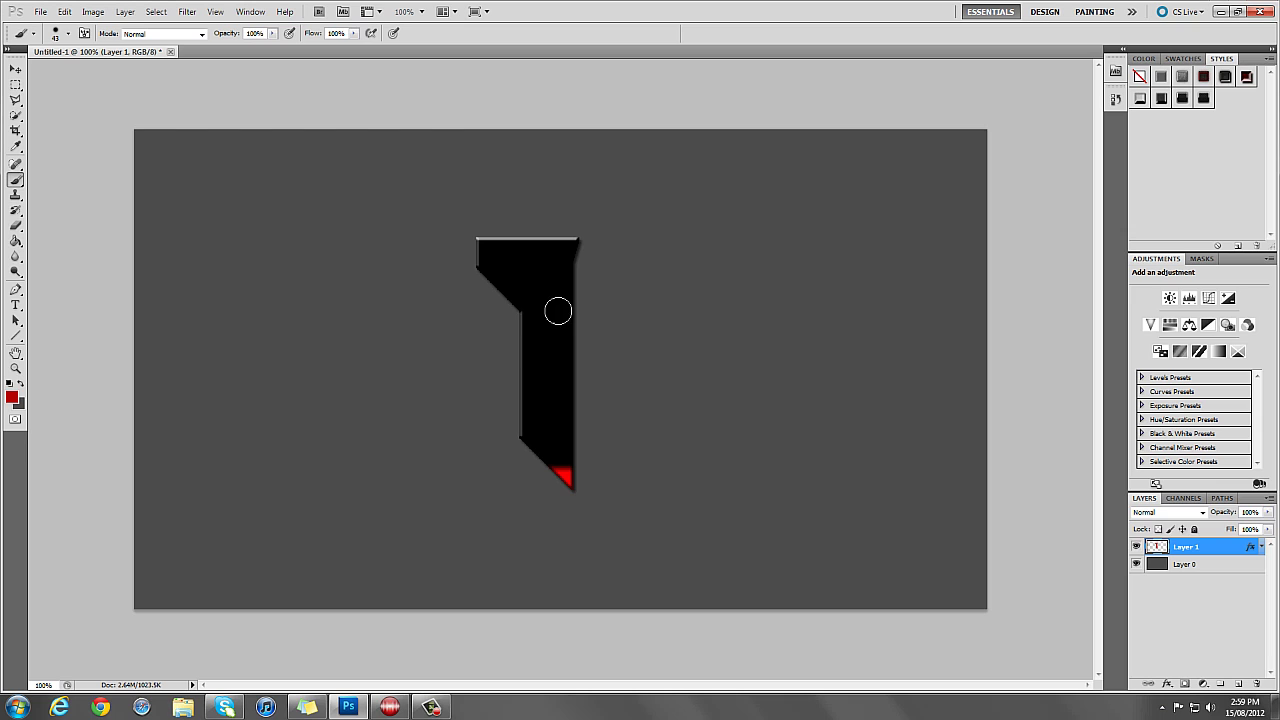
Set the foreground colour's R value to 255, test a stroke, and undo it.
click(12, 397)
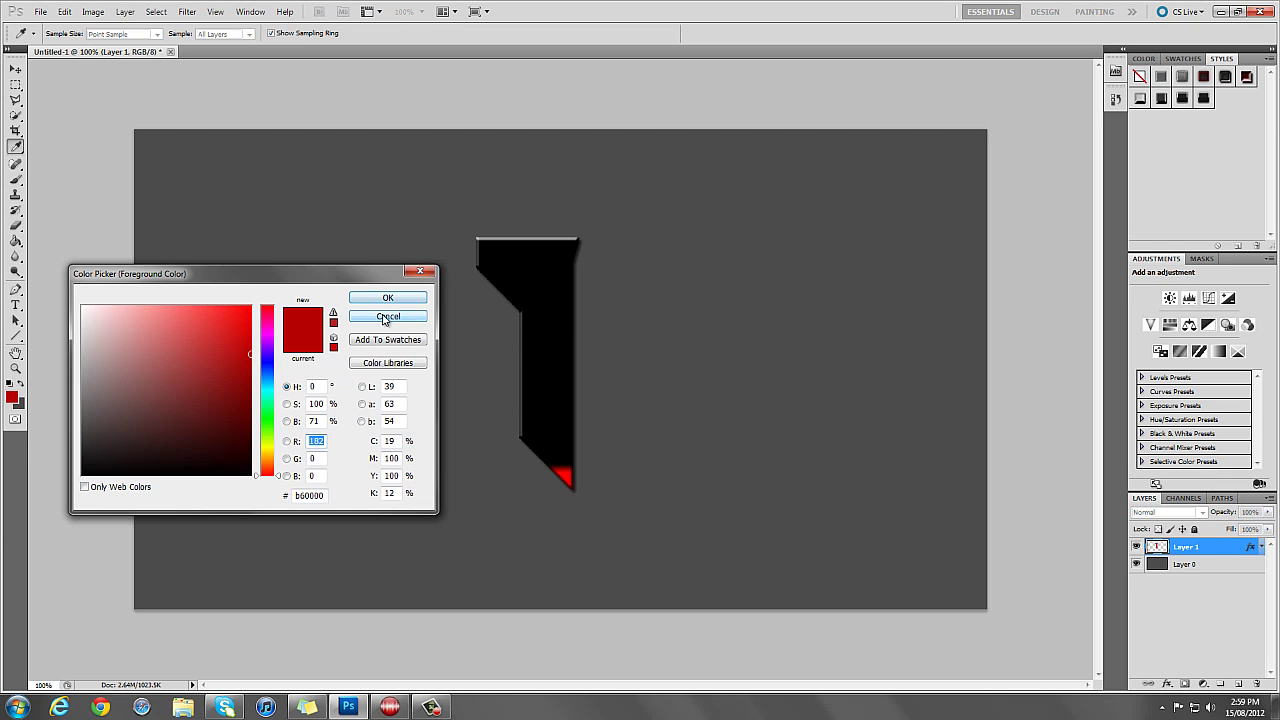
text(255)
click(403, 297)
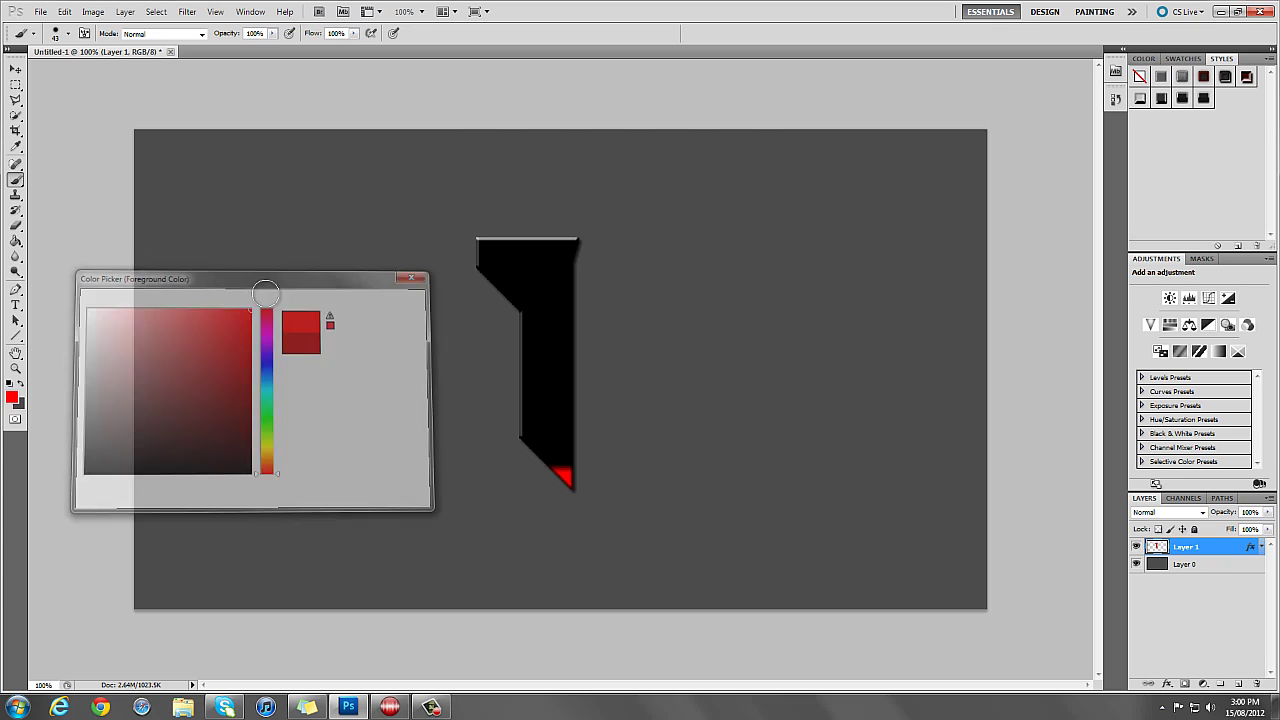
drag(540, 285, 620, 368)
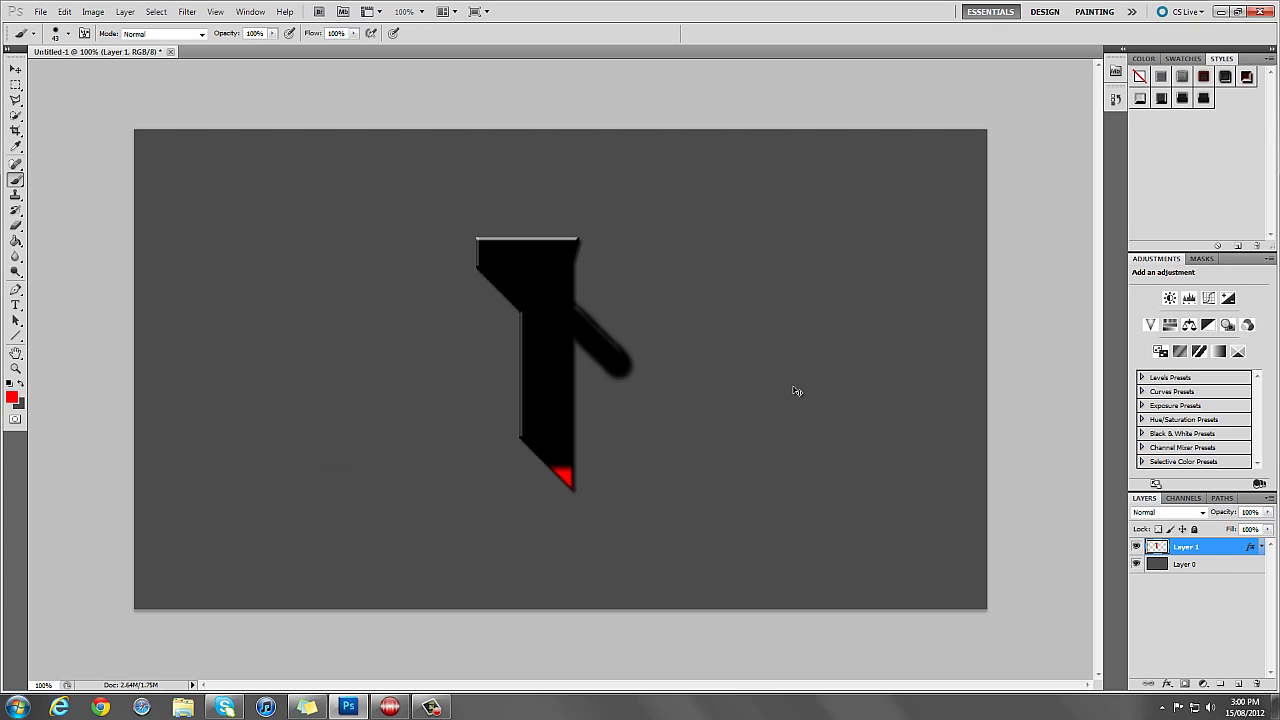
key(ctrl+z)
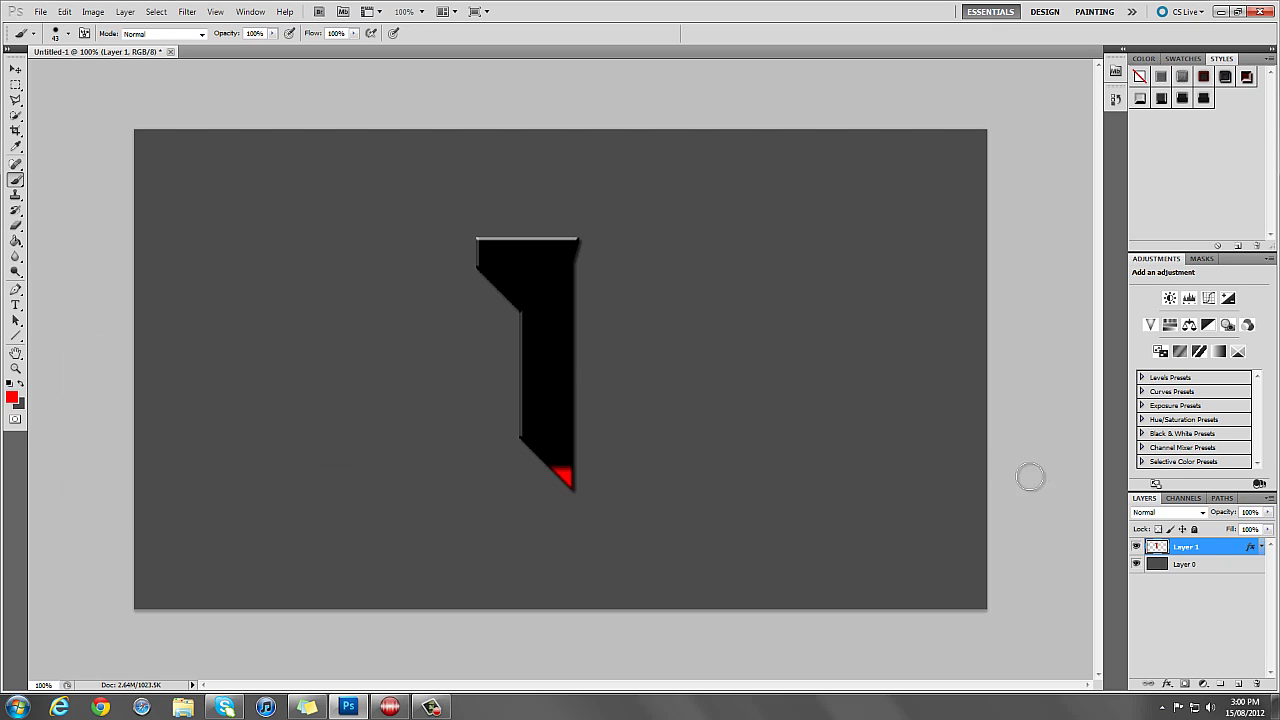
Open Layer 1's Blending Options and show the Styles presets list.
right_click(1184, 553)
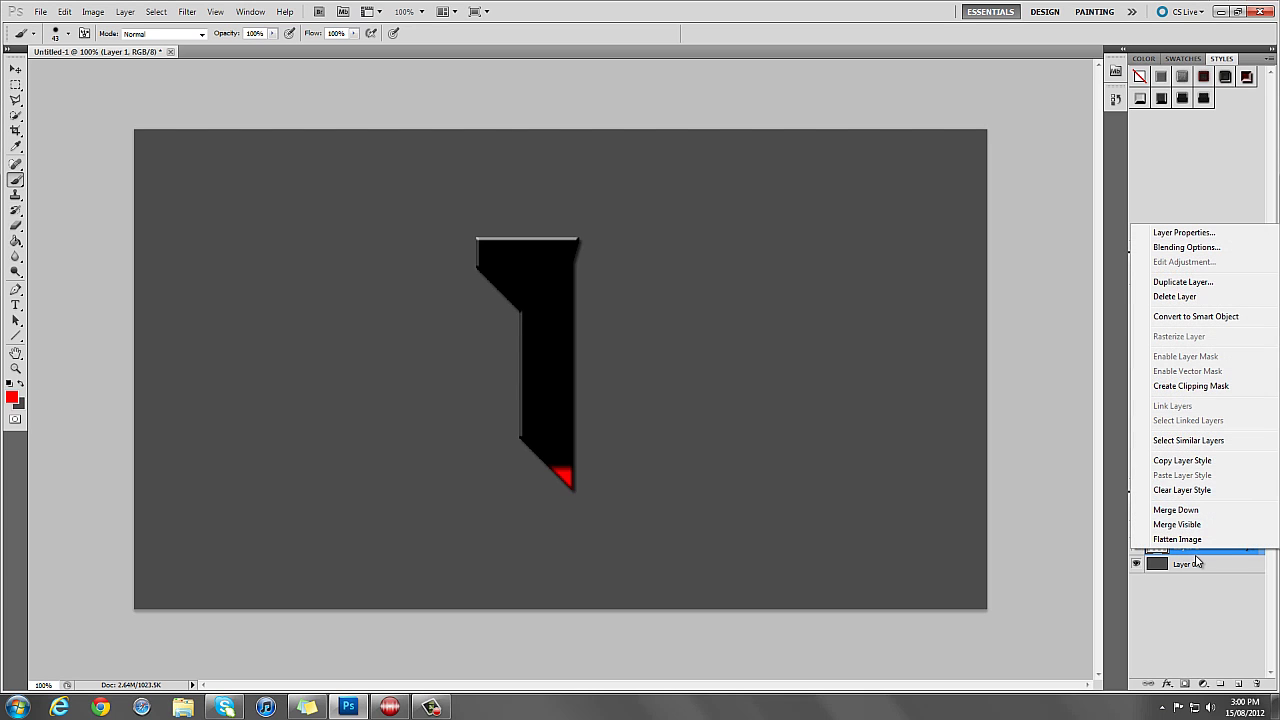
click(1208, 590)
right_click(1186, 553)
click(1186, 248)
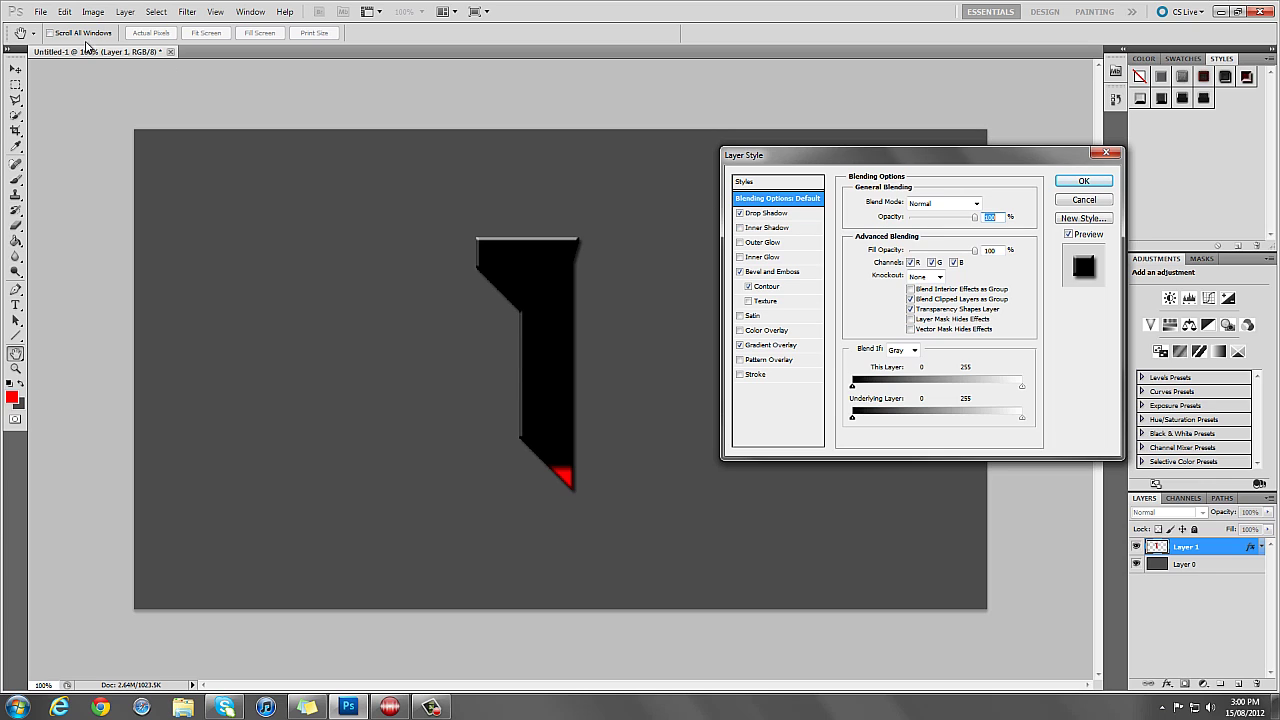
click(759, 185)
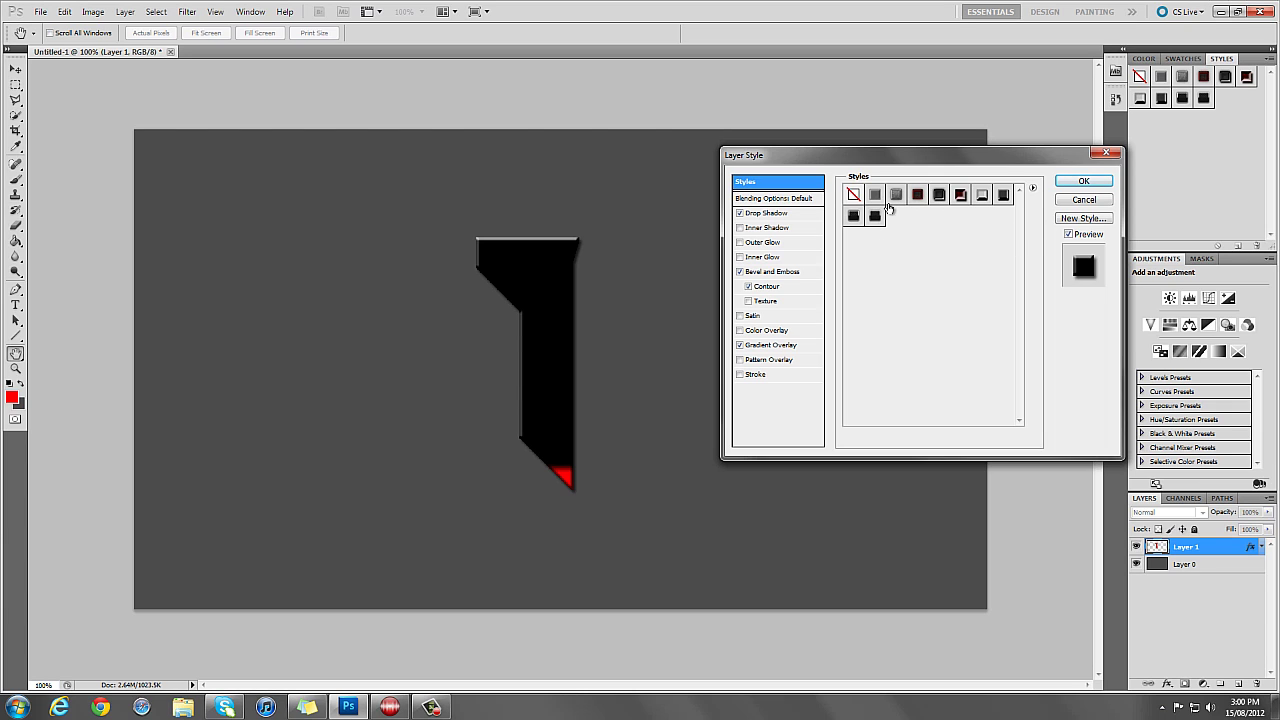
Save a new style named 'Tut' including layer blending options, then close the dialog.
click(1083, 219)
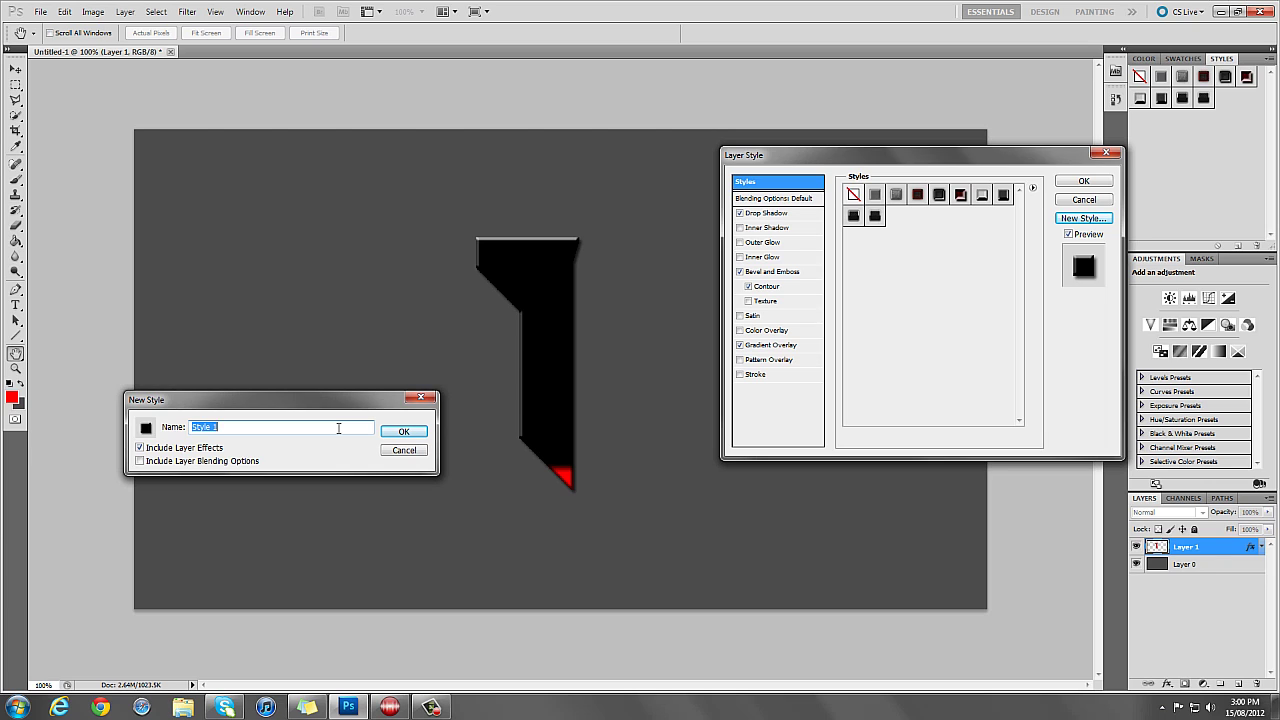
text(Tut)
click(140, 461)
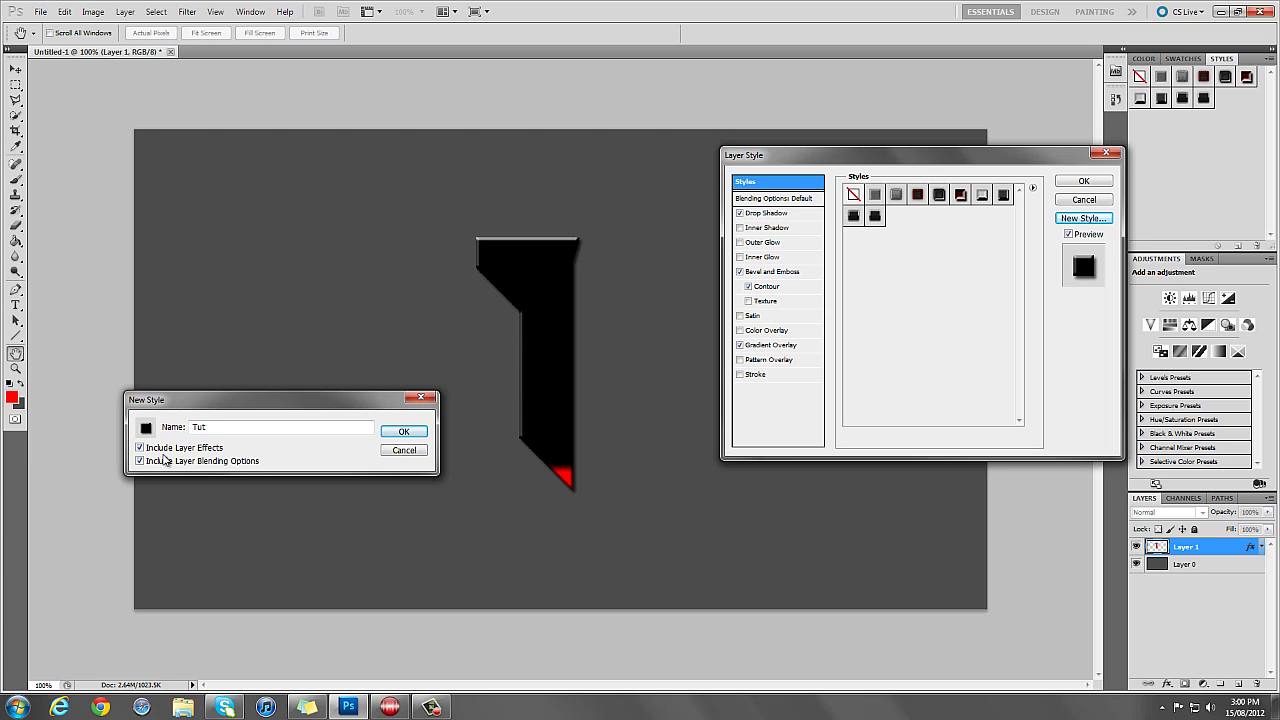
click(402, 433)
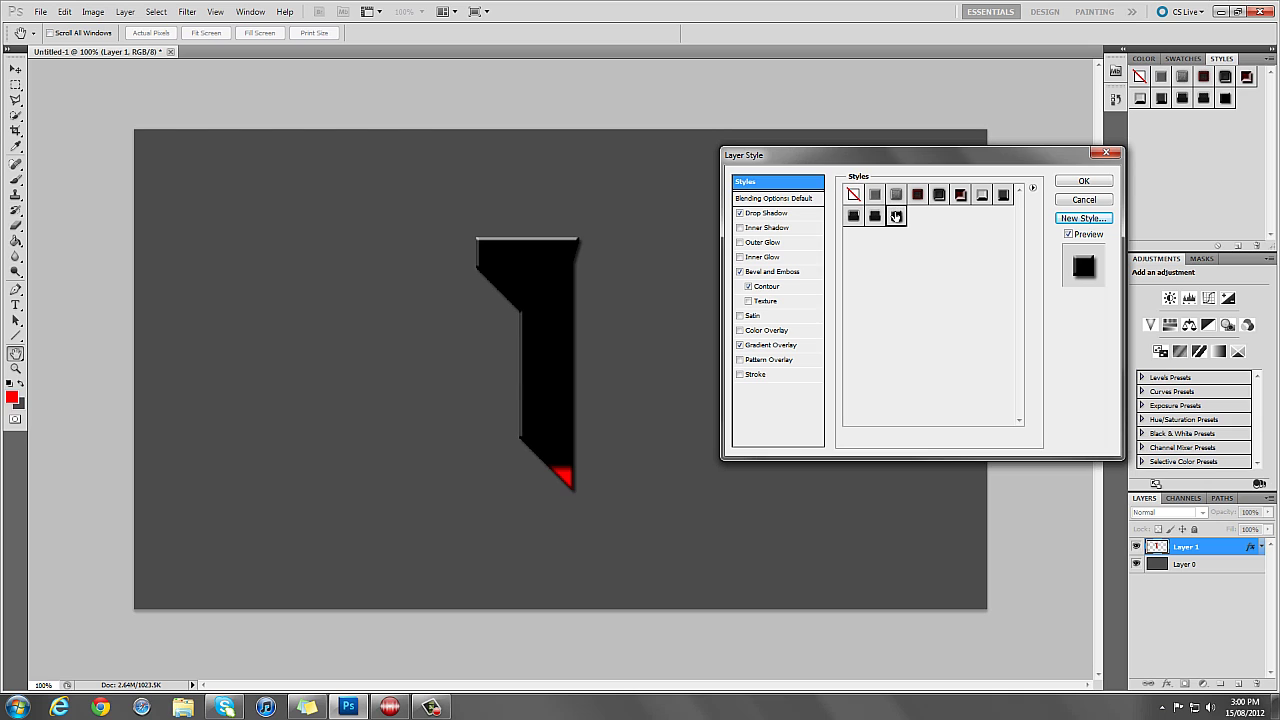
click(876, 218)
click(897, 218)
click(1093, 203)
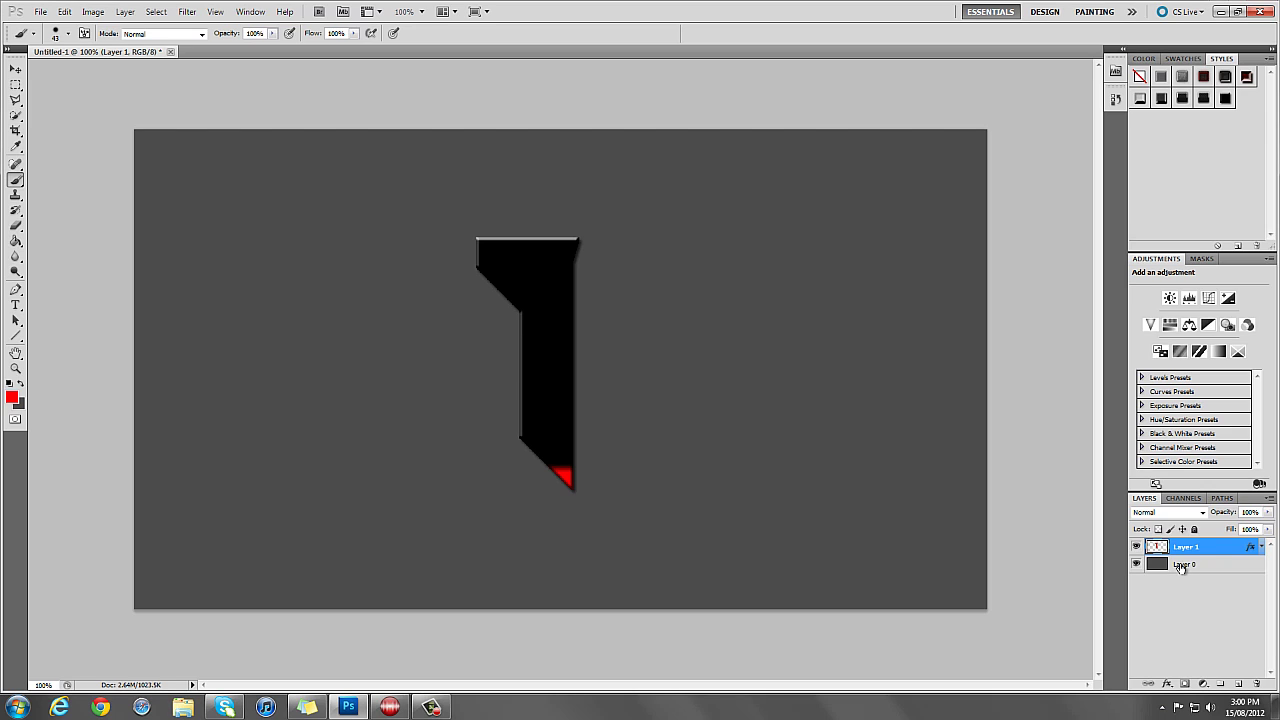
Clear the old shape and draw a closed four-corner Pen path with a curved top.
key(ctrl+alt+z)
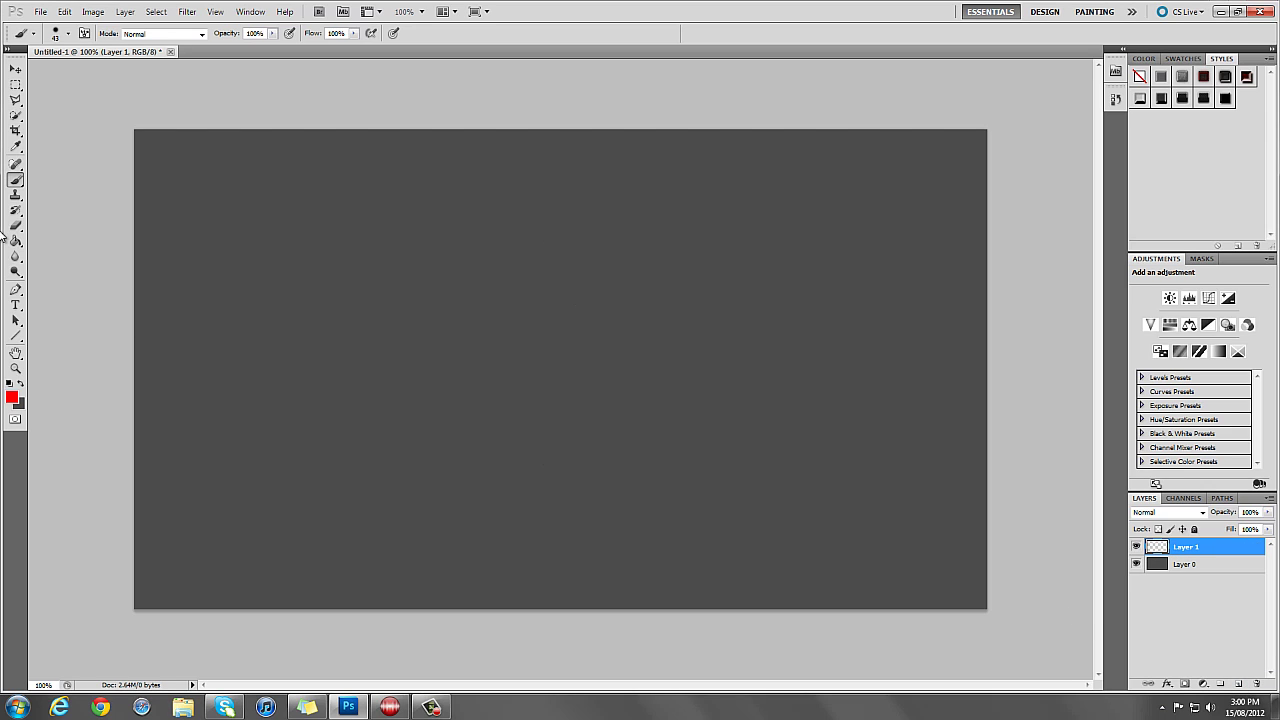
click(15, 289)
click(487, 216)
click(487, 366)
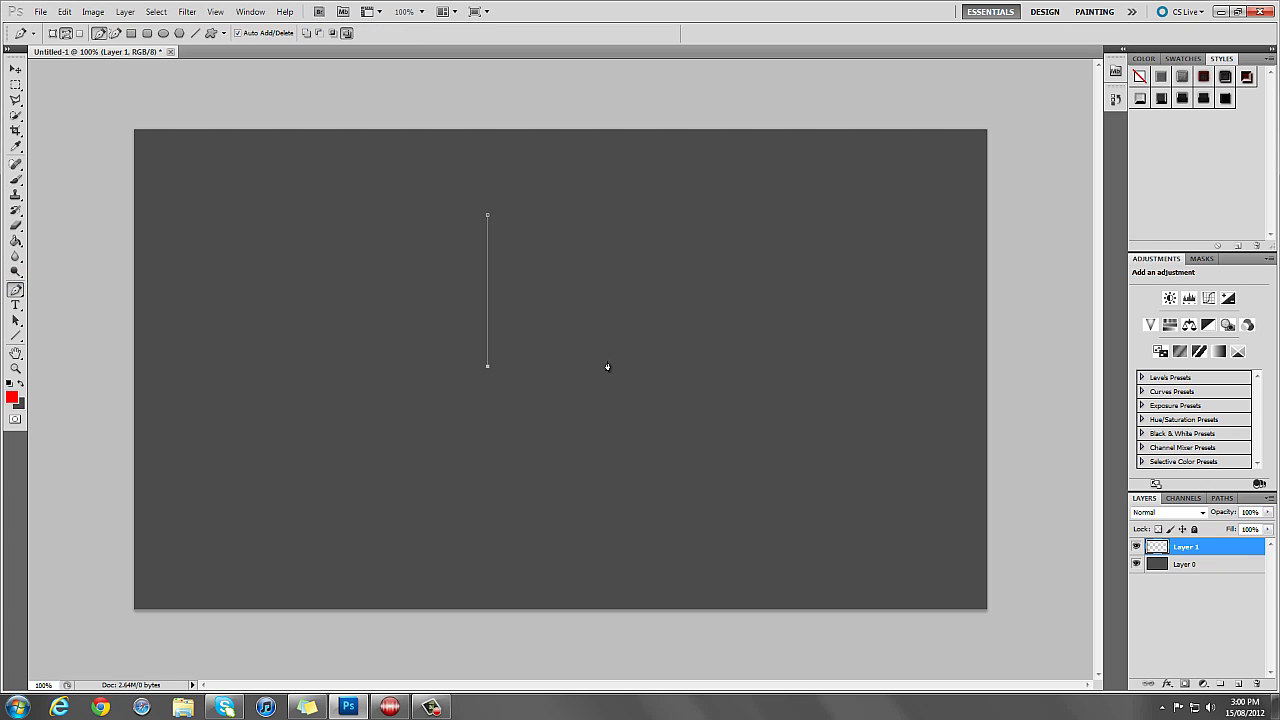
click(622, 366)
click(622, 239)
drag(487, 216, 494, 251)
Fill the path with white.
right_click(538, 317)
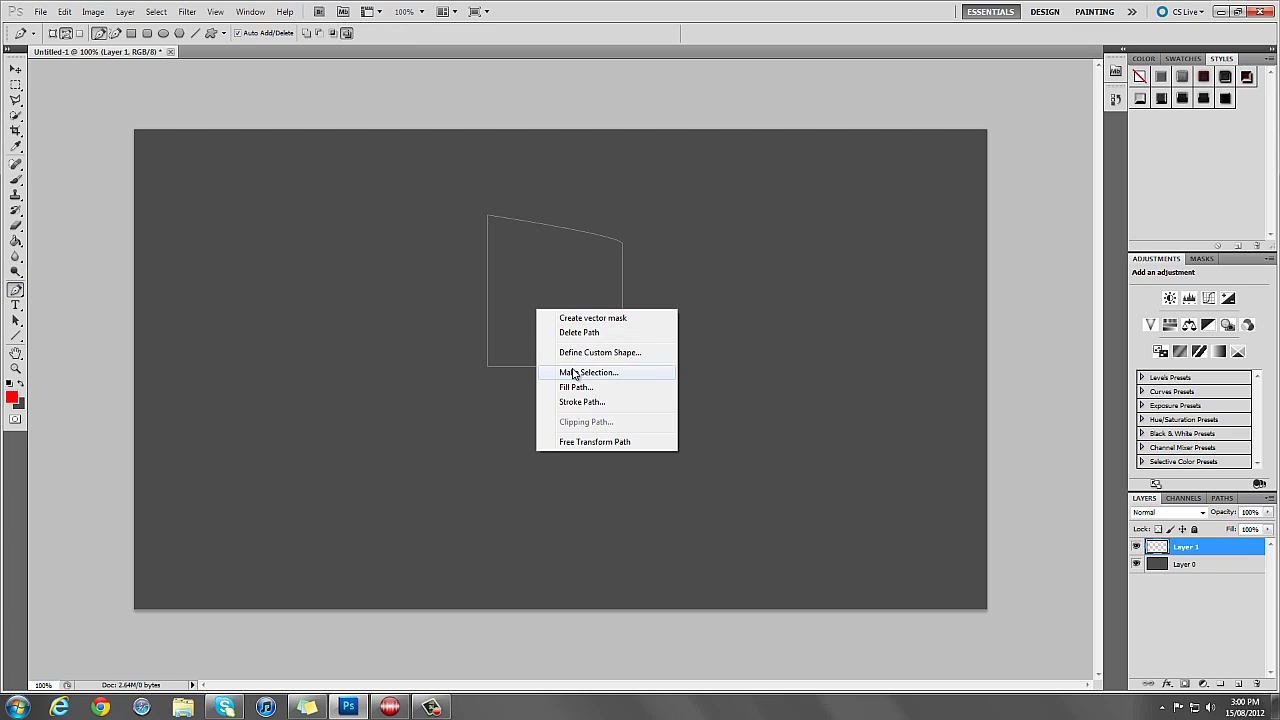
click(591, 394)
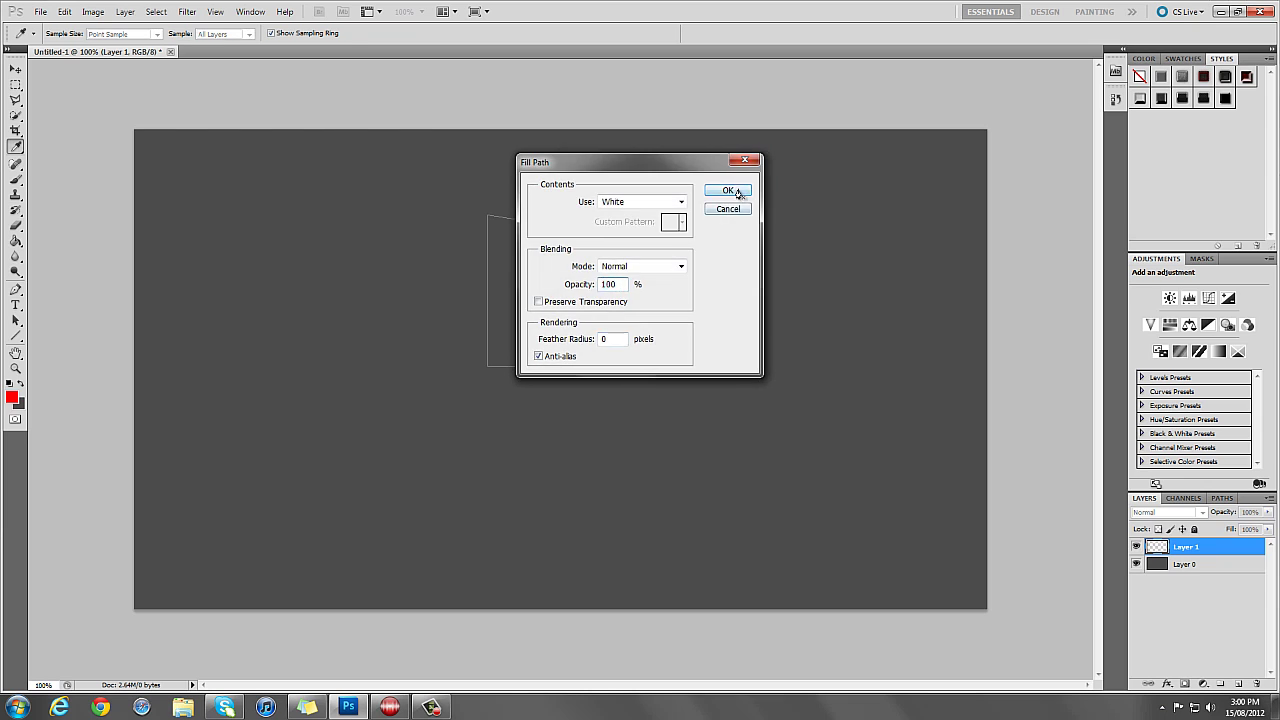
click(728, 190)
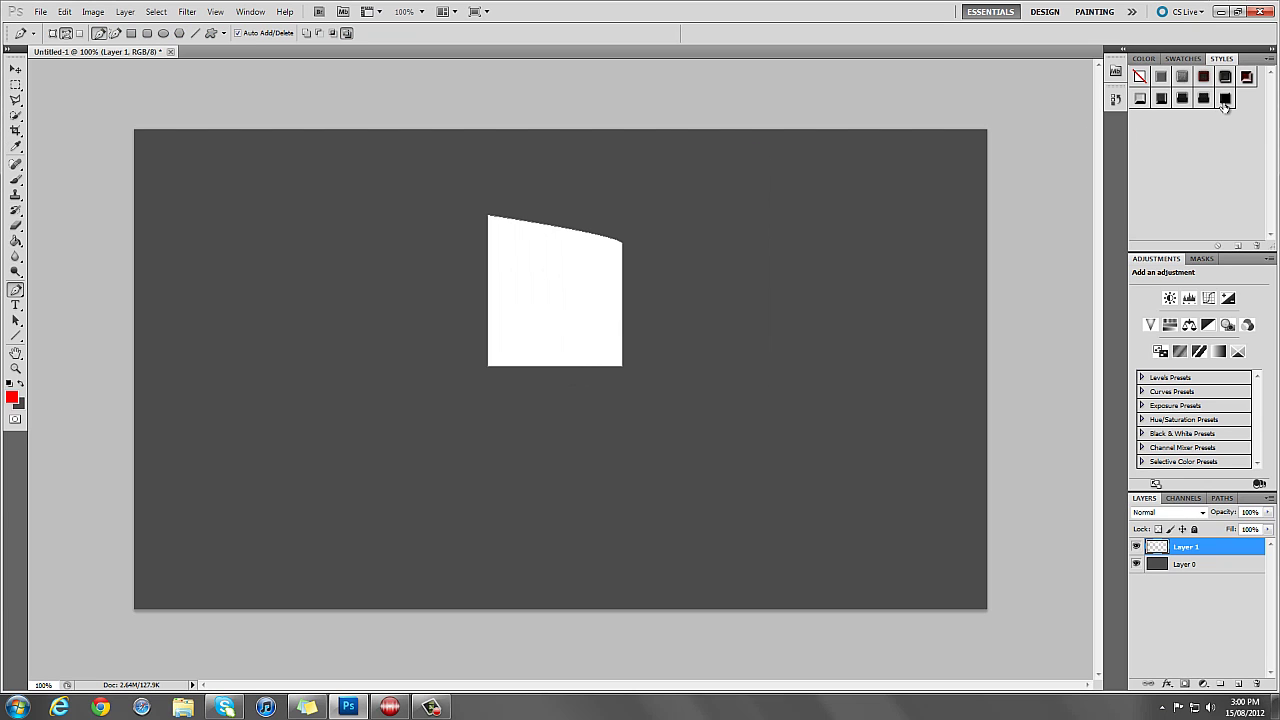
Apply the Tut style swatch from the Styles panel to the white shape.
click(250, 12)
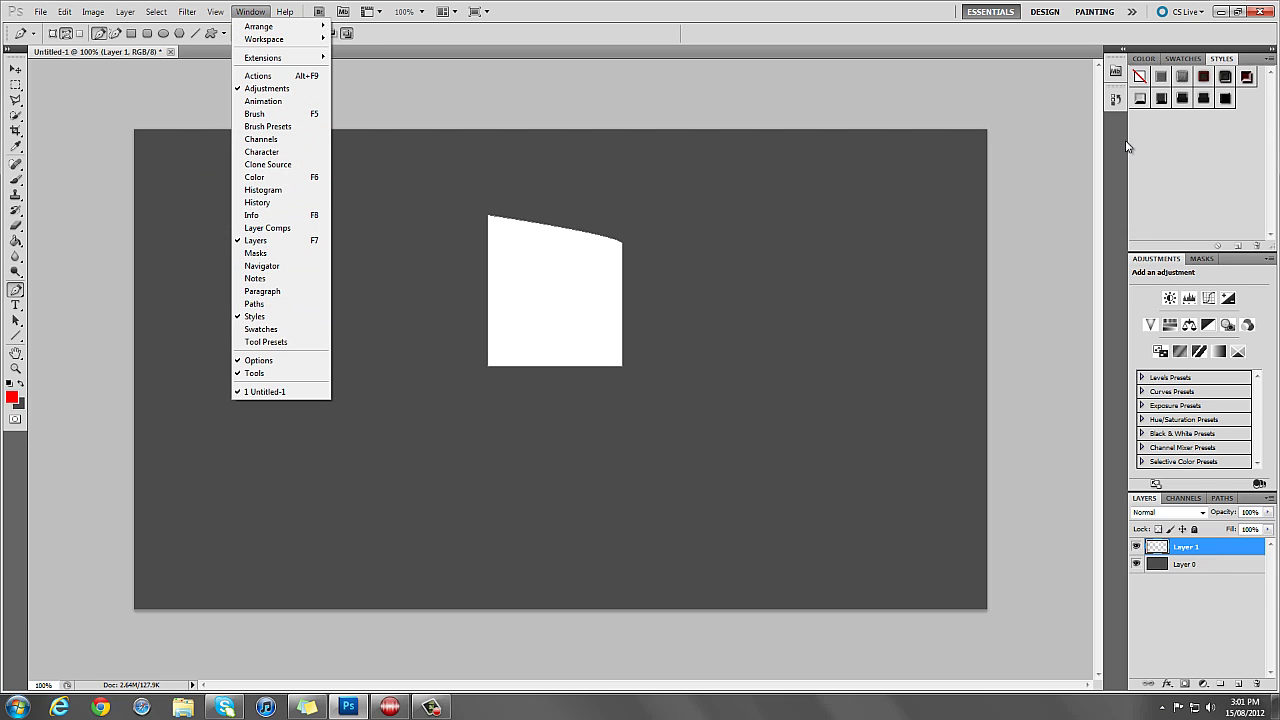
click(1229, 115)
click(1226, 98)
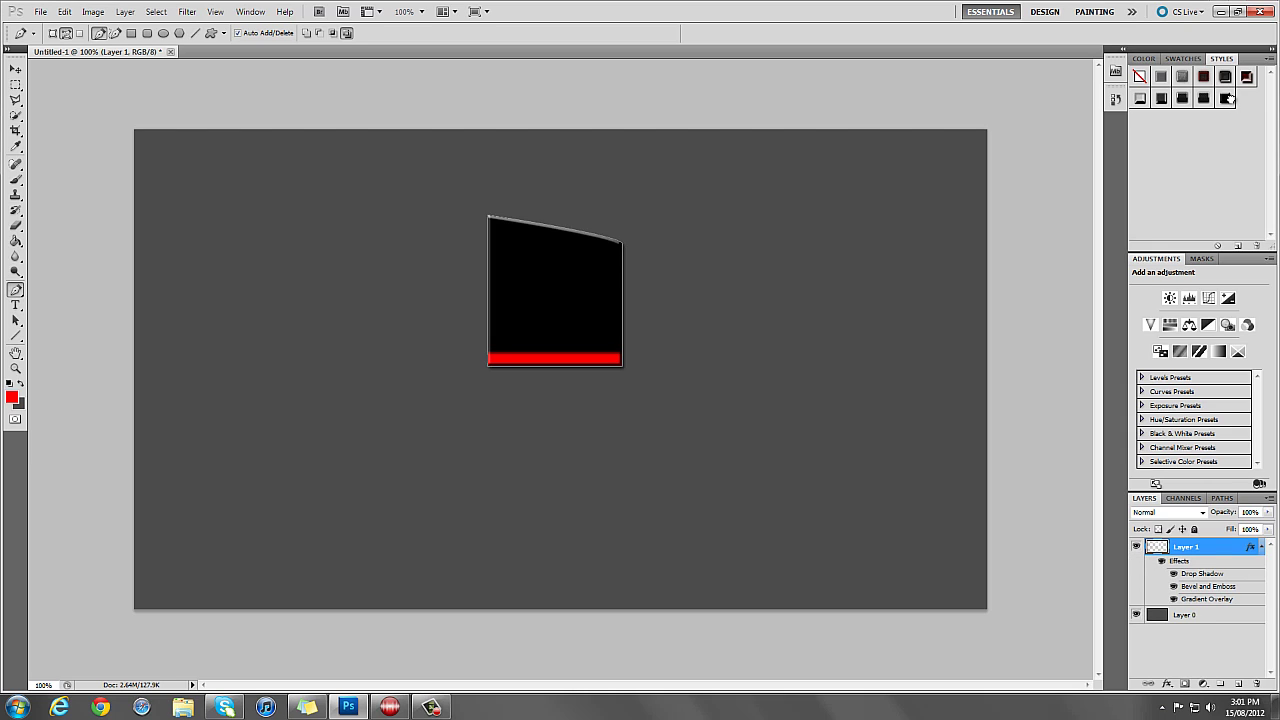